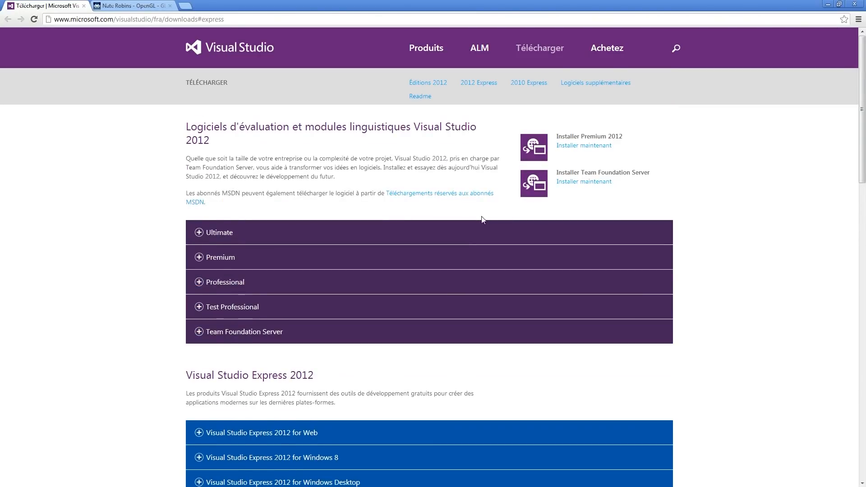
Expand the Visual Studio Express 2012 for Windows Desktop section on the download page
scroll(483, 217, down, 3)
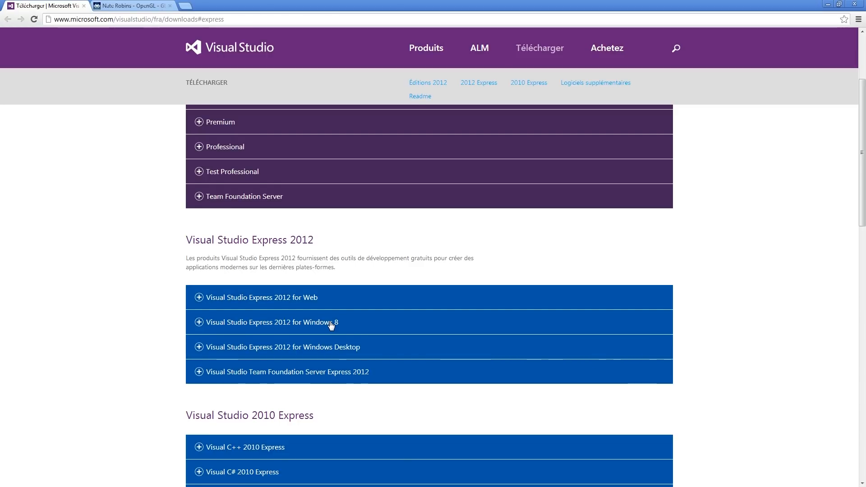
scroll(331, 325, down, 2)
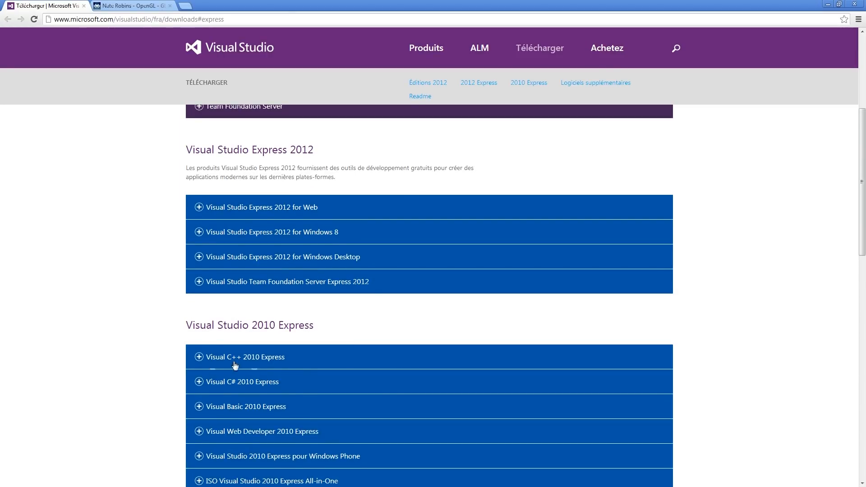
scroll(234, 366, down, 1)
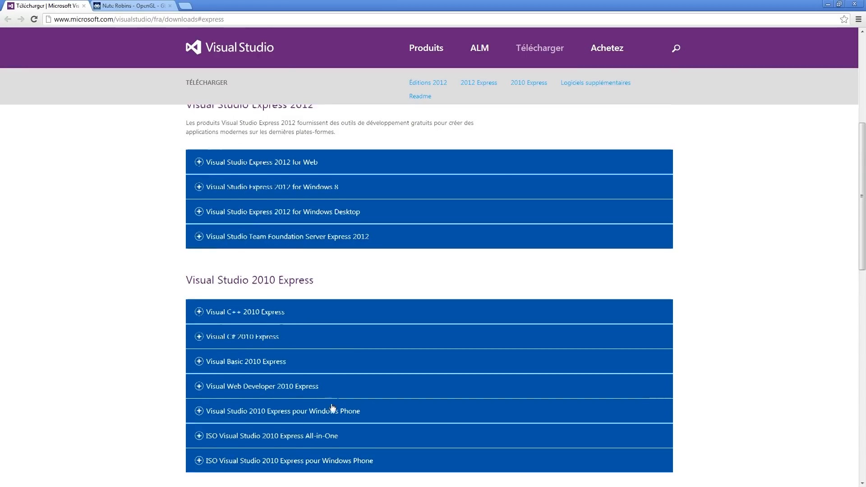
scroll(415, 410, up, 3)
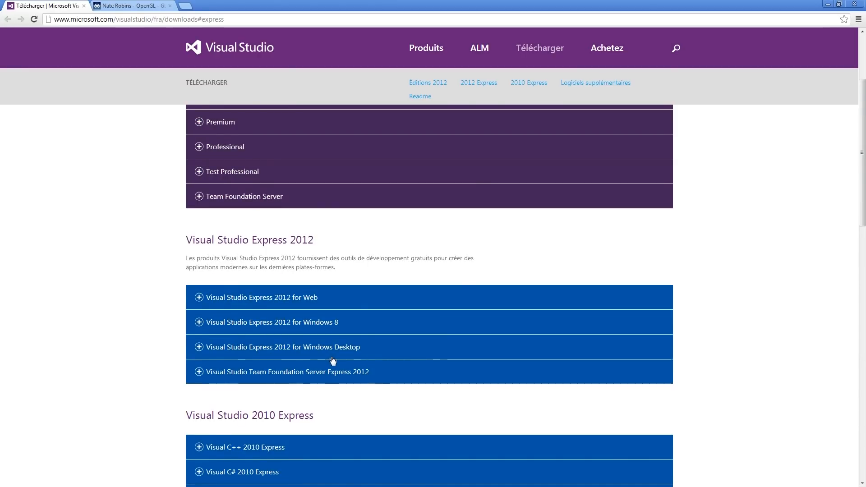
scroll(361, 364, down, 3)
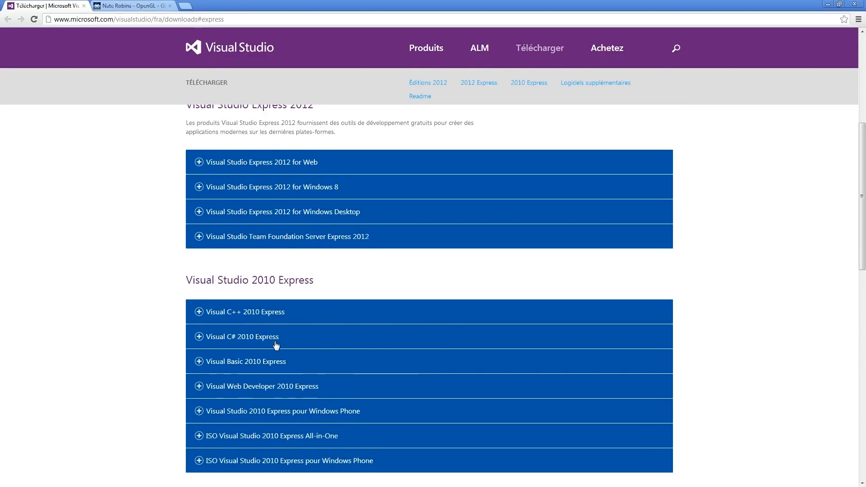
scroll(251, 329, up, 2)
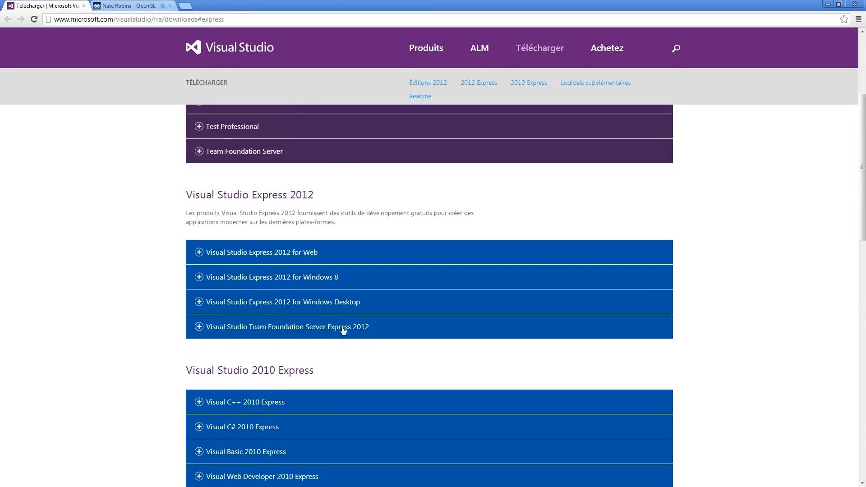
click(340, 302)
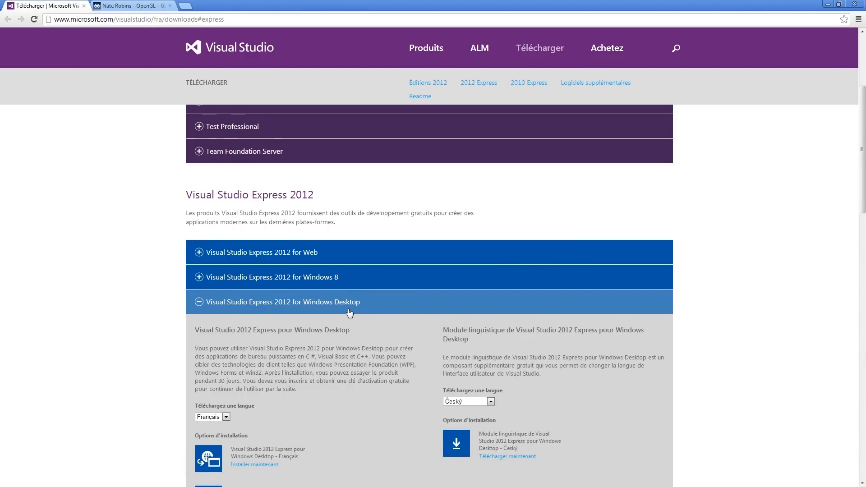
Keep Français as the download language and get the web installer for Visual Studio 2012 Express pour Windows Desktop
scroll(353, 288, down, 6)
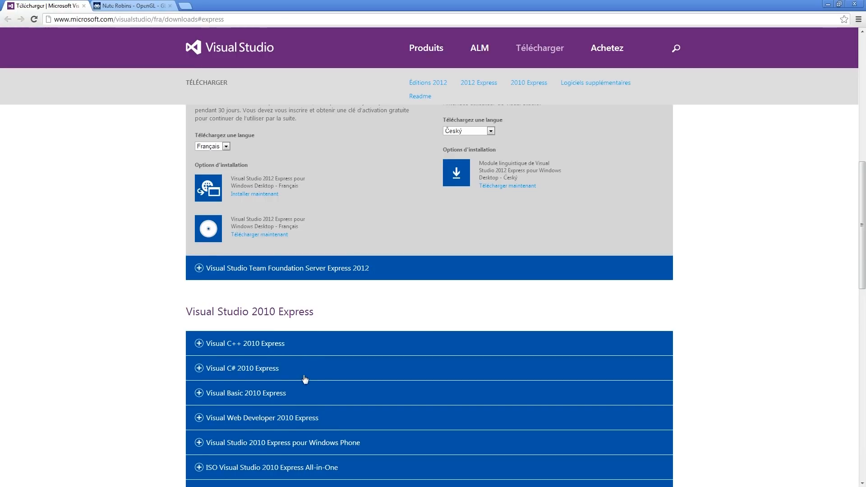
scroll(310, 391, up, 5)
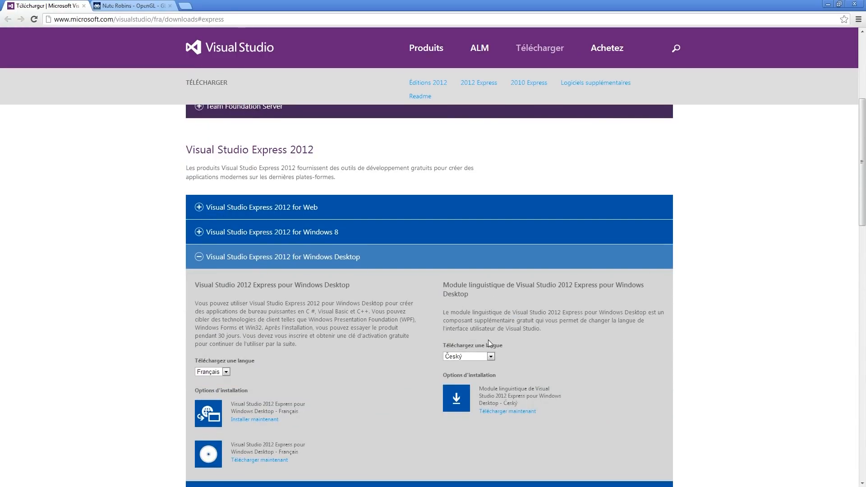
scroll(488, 340, down, 1)
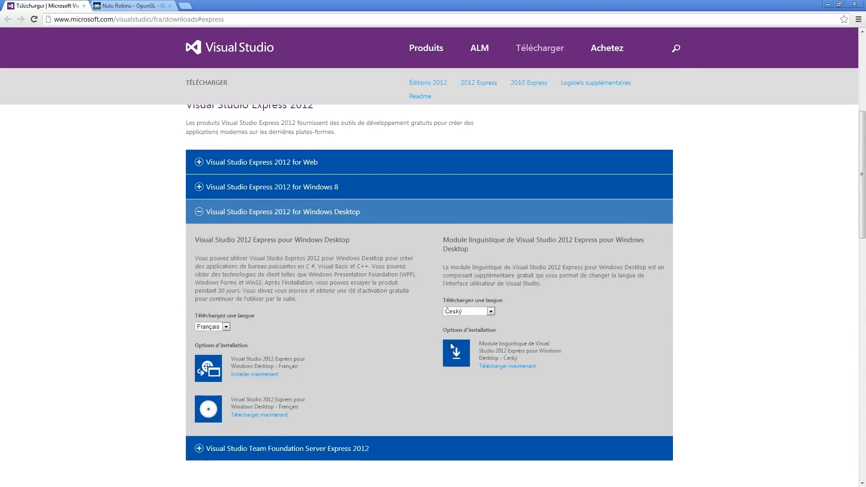
click(217, 328)
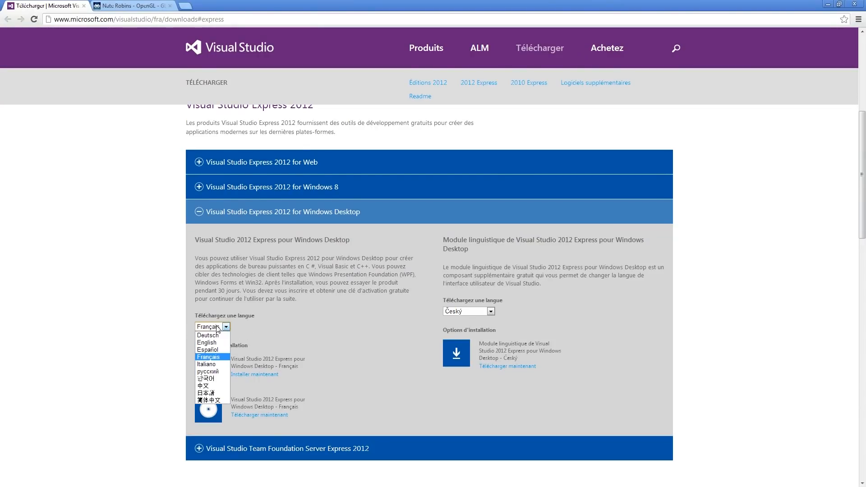
click(216, 327)
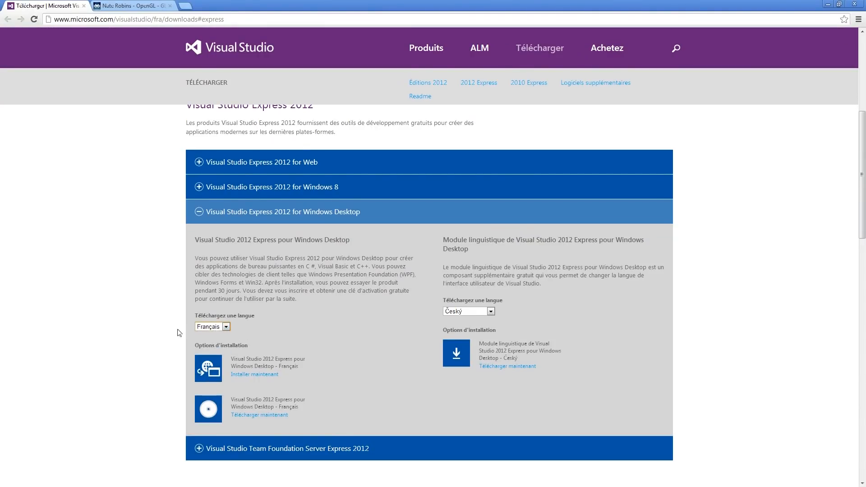
click(217, 327)
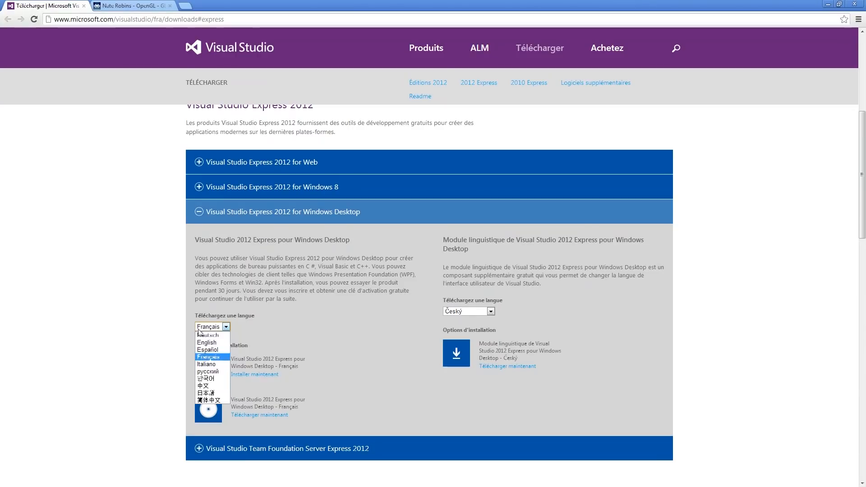
click(228, 328)
scroll(272, 313, down, 1)
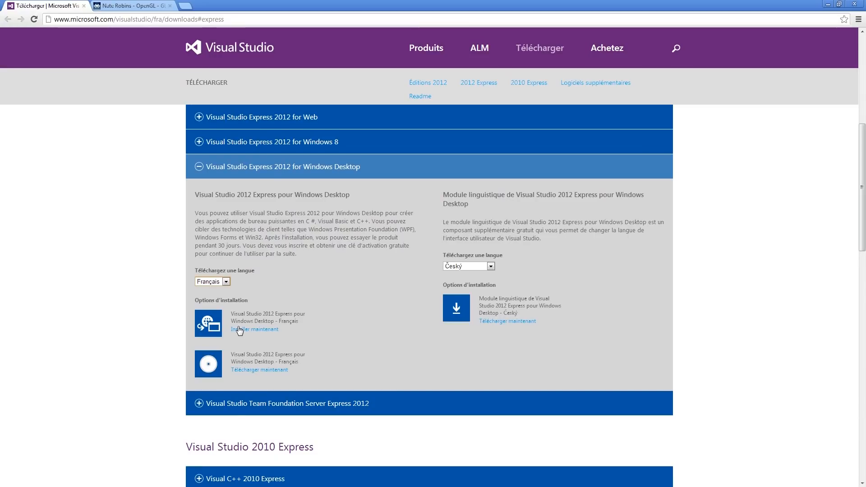
click(270, 333)
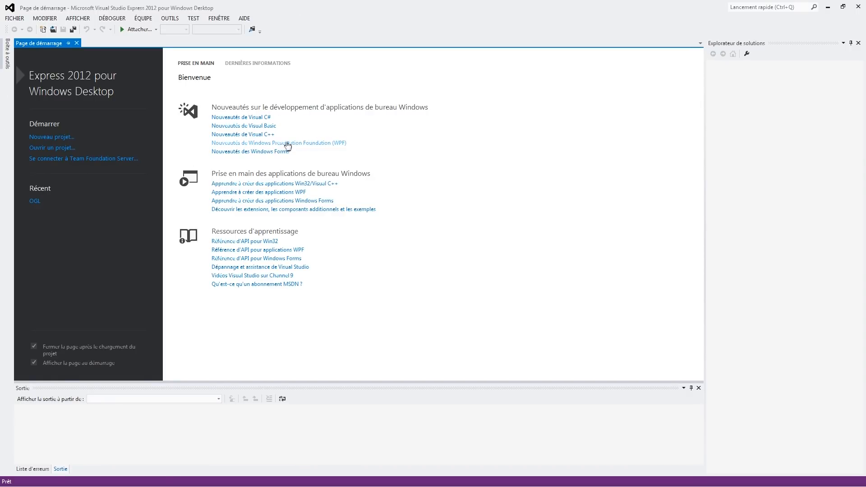
Create a new Visual C++ project from the Application console Win32 template, named testapp
click(51, 138)
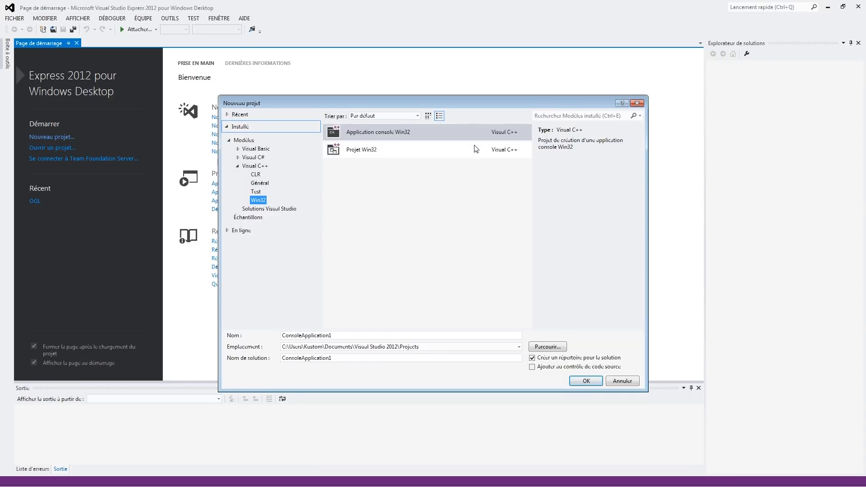
click(427, 135)
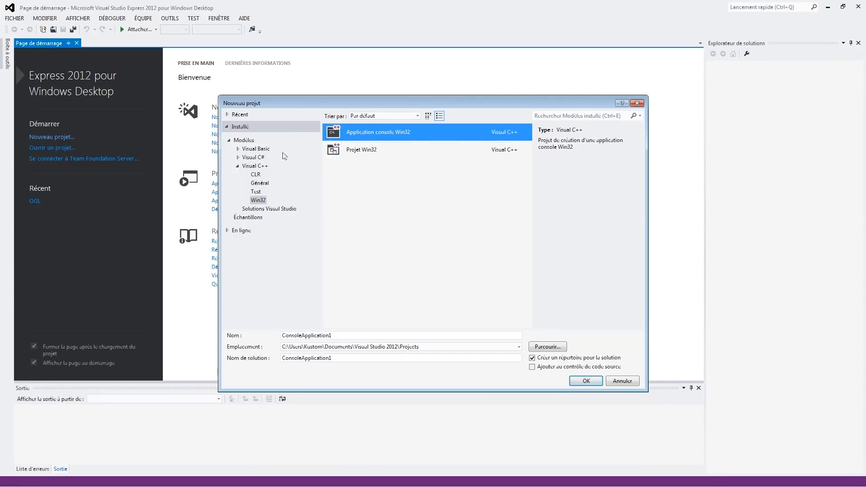
click(356, 339)
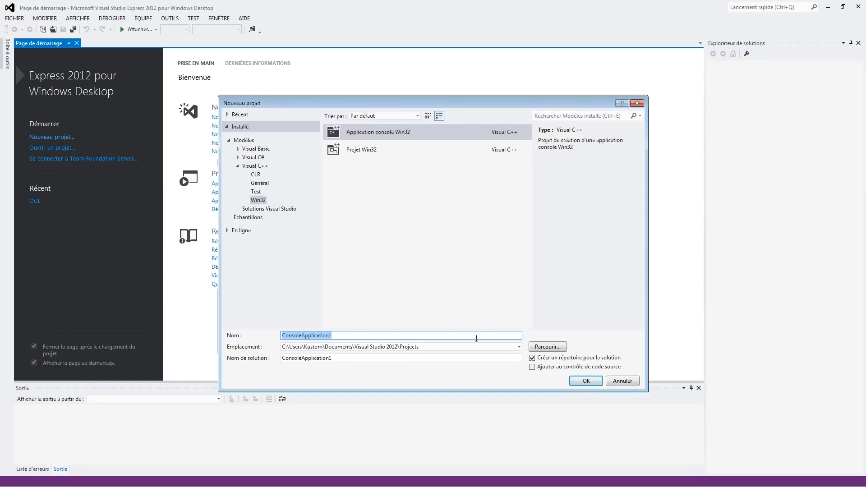
key(BackSpace)
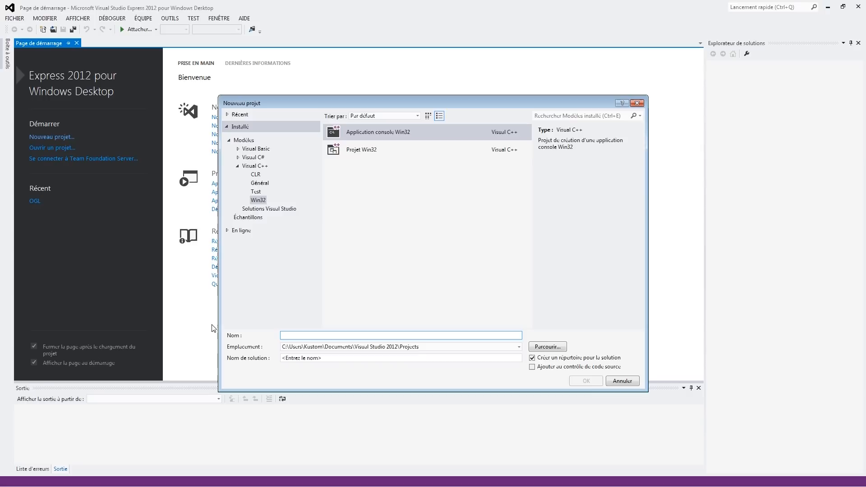
text(testapp)
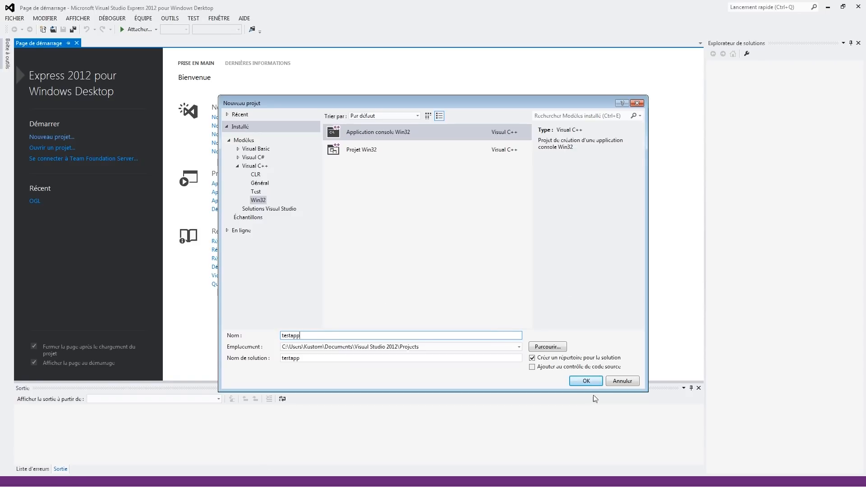
click(587, 381)
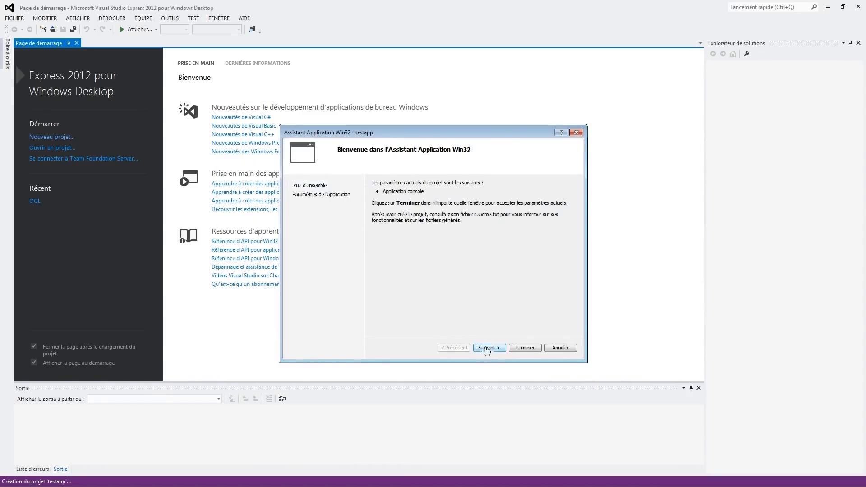
Make testapp an empty console application project (Projet vide) in the application settings and finish the wizard
click(486, 348)
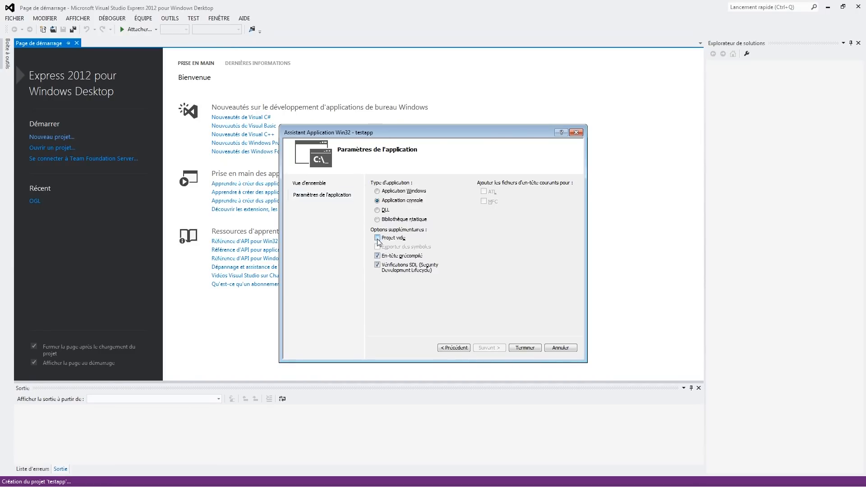
click(398, 240)
click(532, 350)
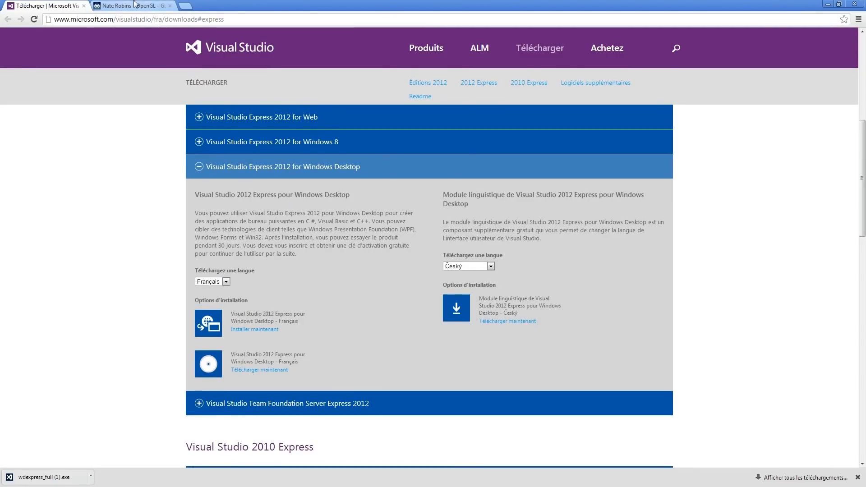
Switch to the GLUT for Win32 page in Chrome, highlight its version line and address, and download glut-3.7.6-bin.zip
click(135, 5)
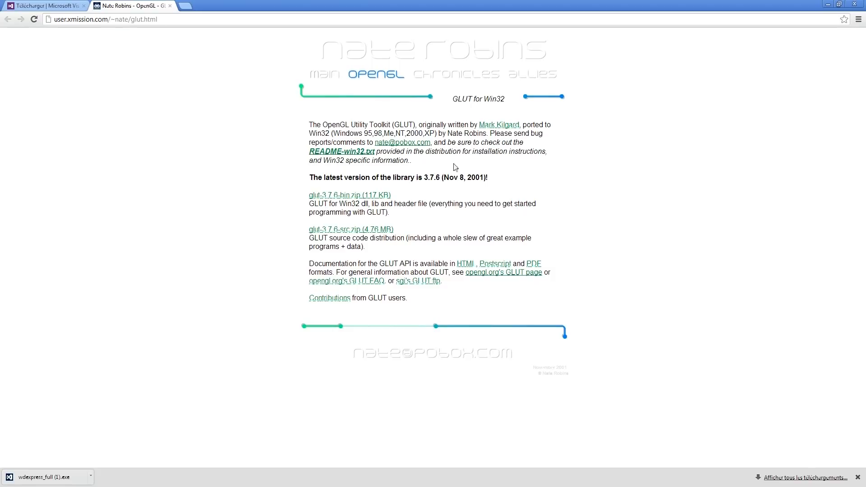
triple_click(438, 178)
click(438, 178)
drag(248, 19, 54, 19)
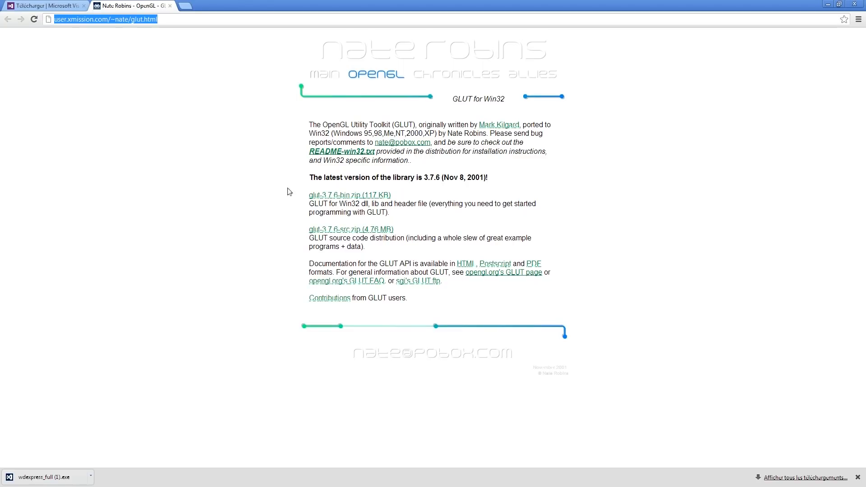
click(519, 233)
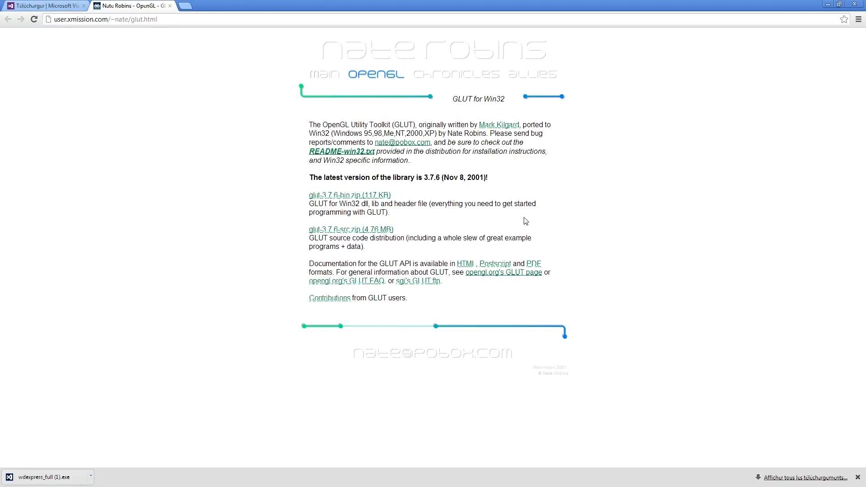
click(361, 196)
click(33, 20)
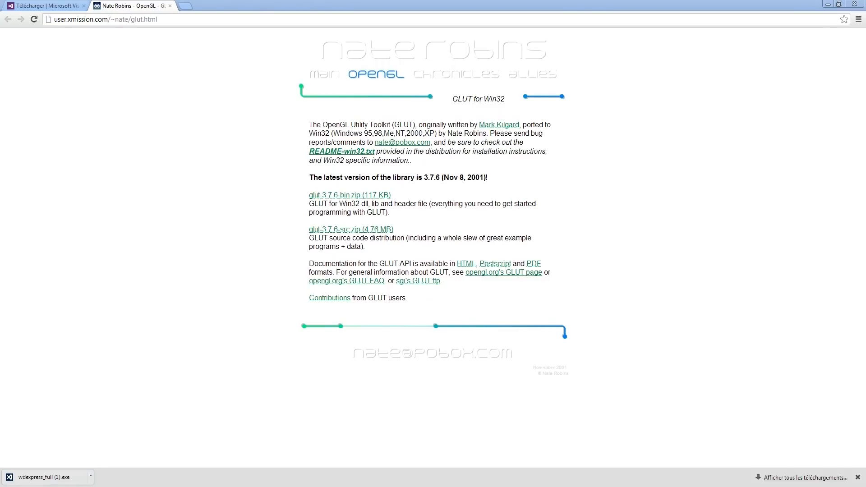
Bring the extracted GLUT archive's Explorer window over the browser and open its inner glut-3.7.6-bin folder
drag(865, 93, 401, 114)
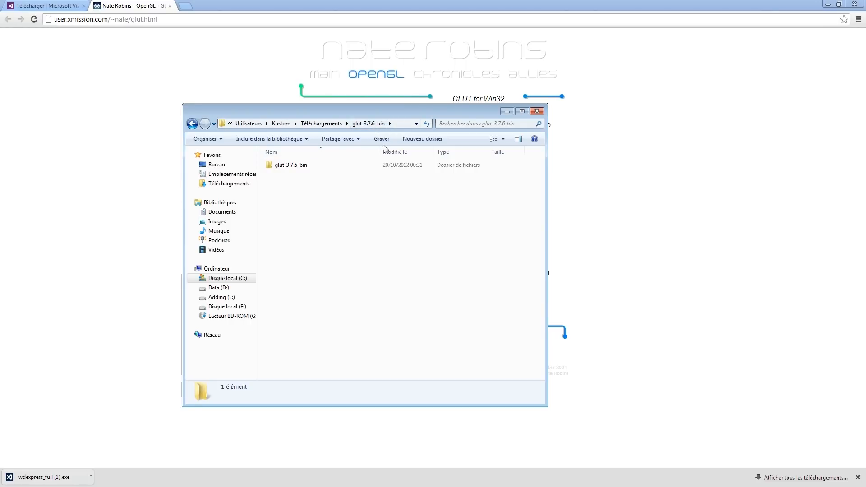
double_click(348, 165)
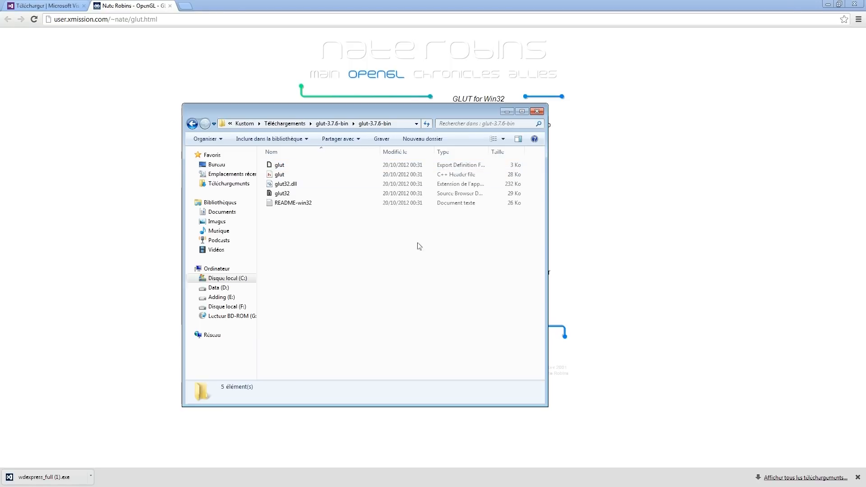
Examine the GLUT files one by one: the glut export definition file, glut header, glut32.dll and glut32 library
click(353, 165)
click(355, 194)
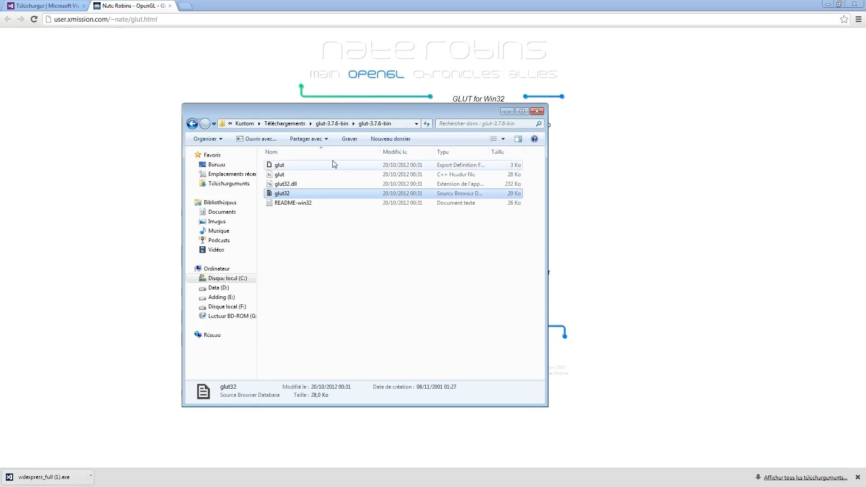
click(334, 164)
click(334, 194)
click(333, 166)
click(333, 194)
click(328, 165)
click(321, 193)
click(319, 166)
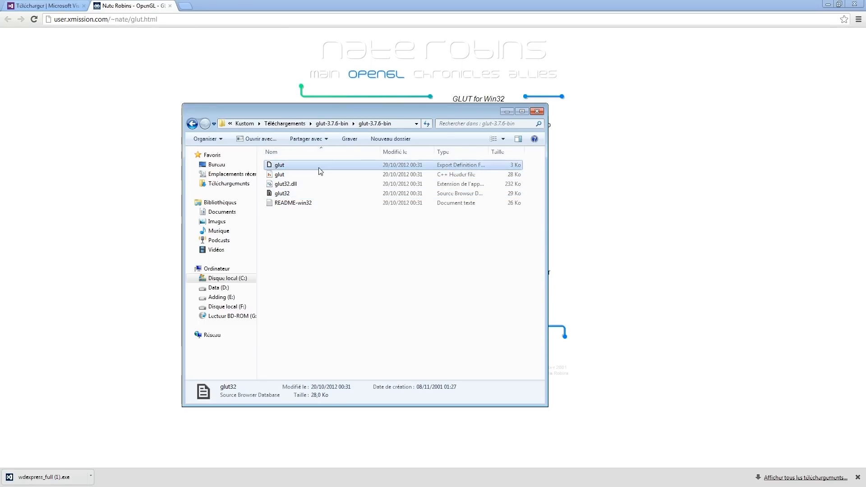
click(320, 194)
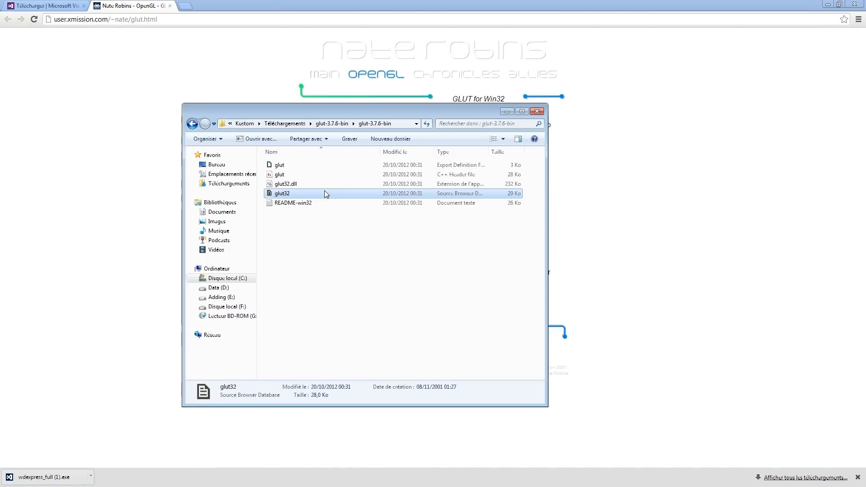
click(316, 177)
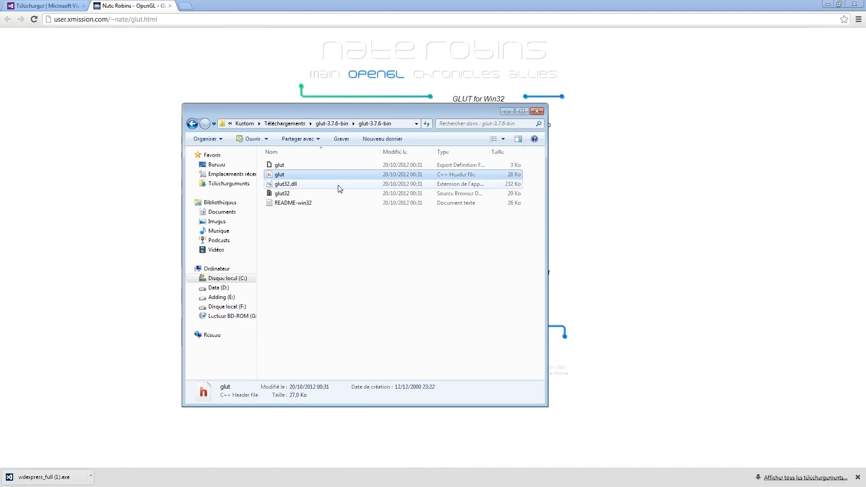
click(338, 185)
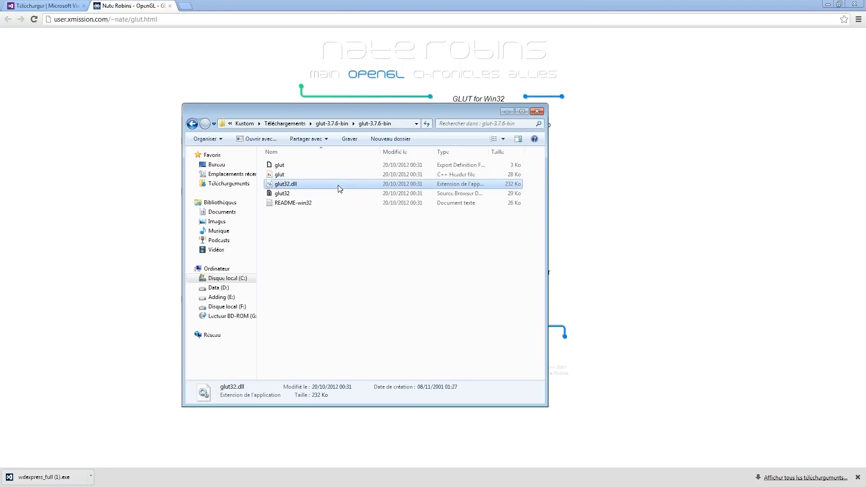
click(327, 193)
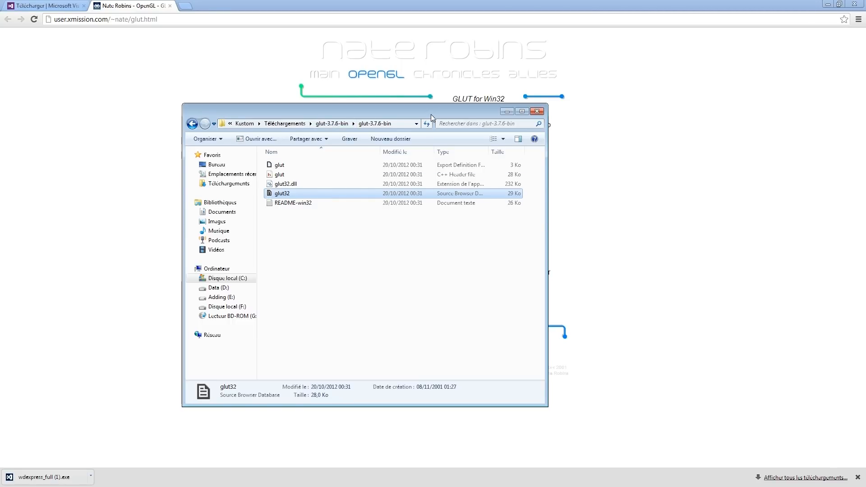
Compare the glut export definition file and the glut32 library in the glut-3.7.6-bin folder
drag(427, 114, 450, 104)
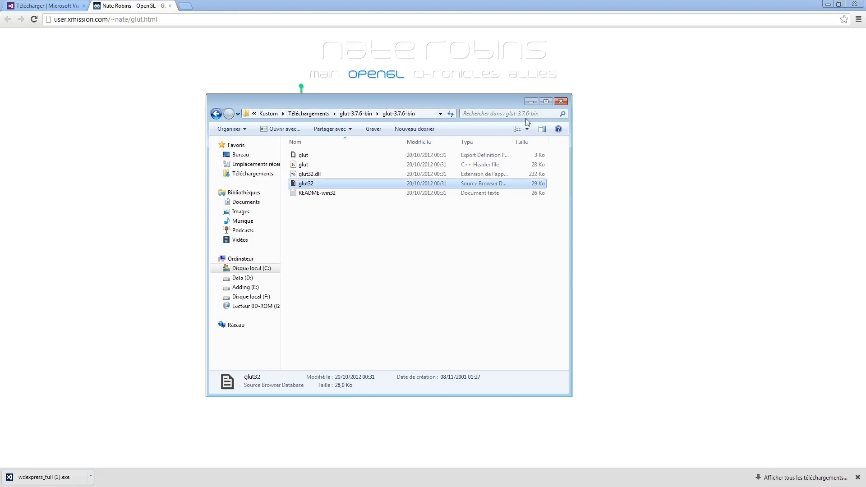
click(346, 183)
click(346, 152)
click(354, 184)
click(357, 156)
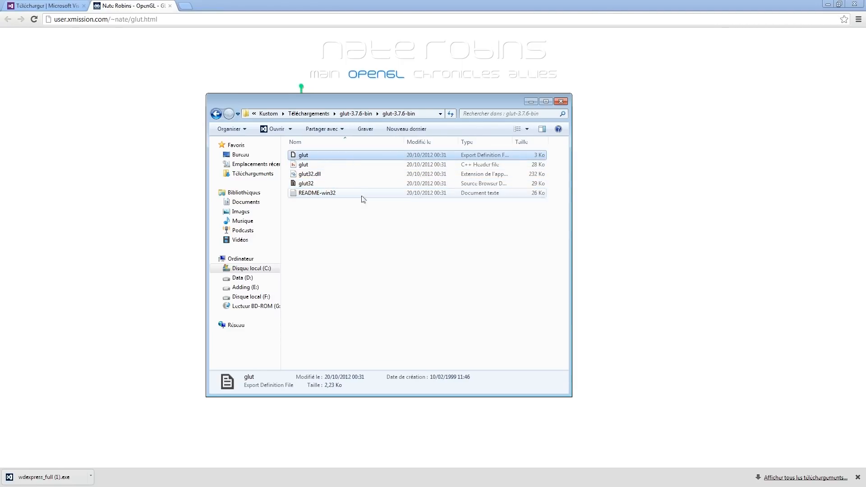
click(361, 182)
click(356, 156)
click(361, 184)
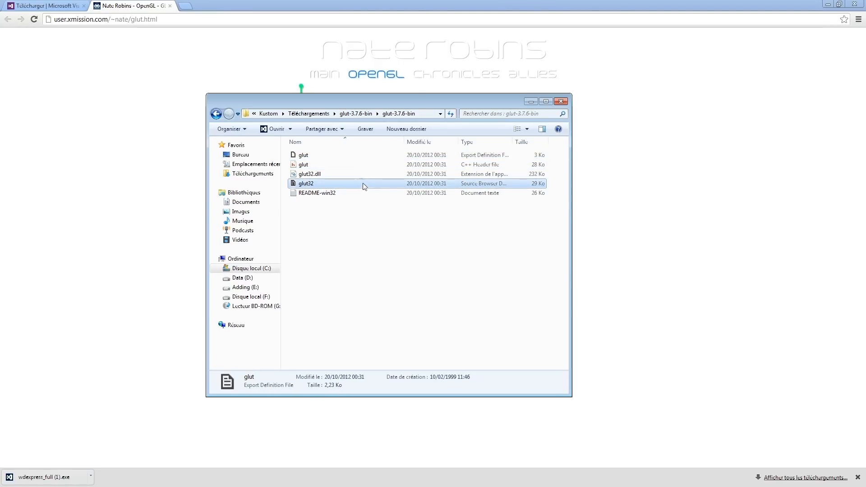
click(355, 156)
click(360, 183)
click(356, 155)
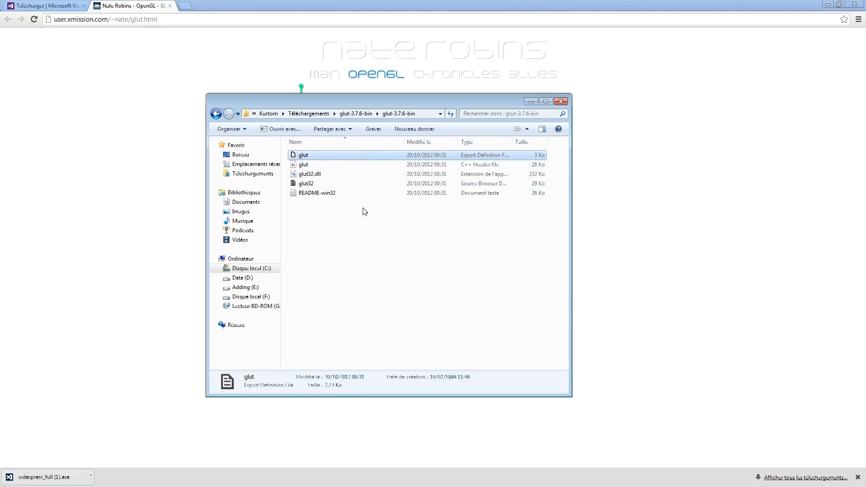
Go through the glut C++ header, glut32.dll and the glut32 library in turn in the extracted folder
click(376, 166)
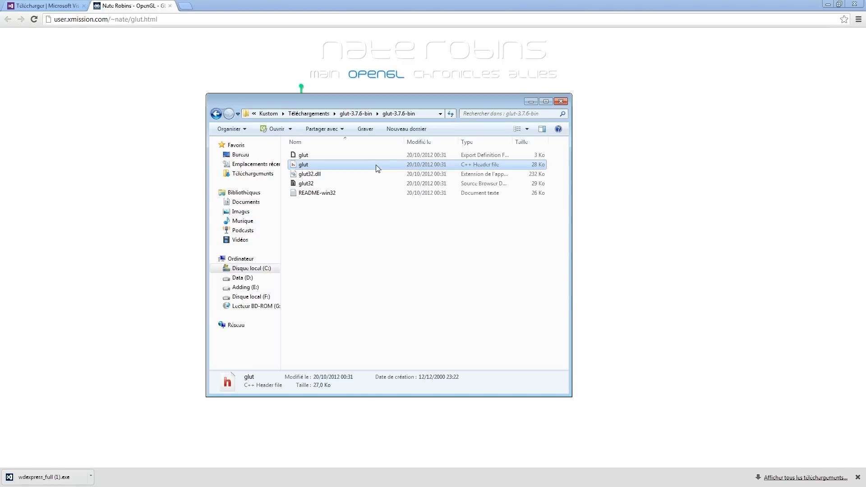
click(364, 173)
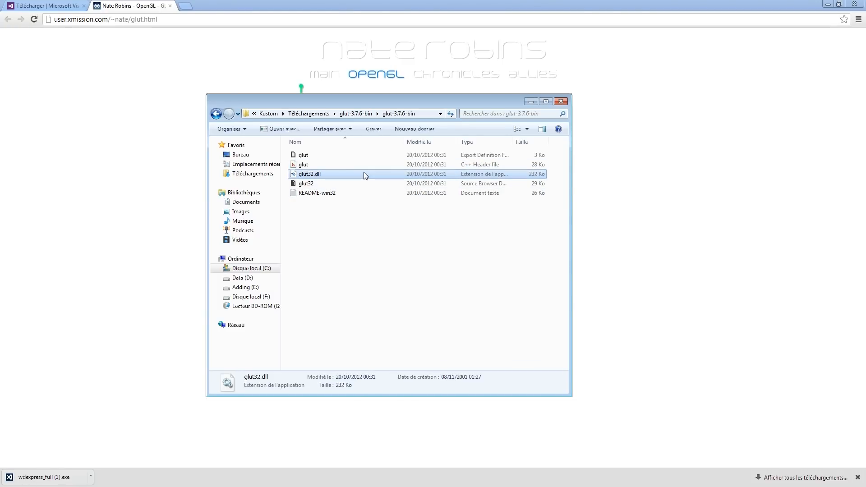
click(354, 183)
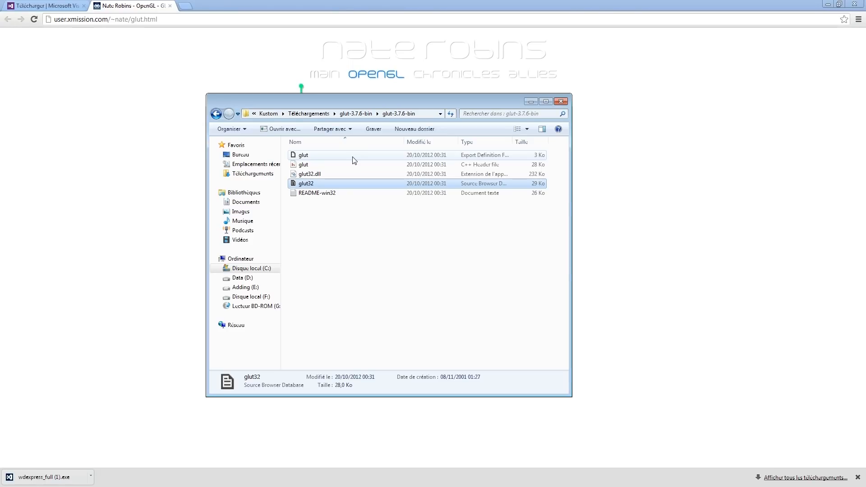
click(355, 188)
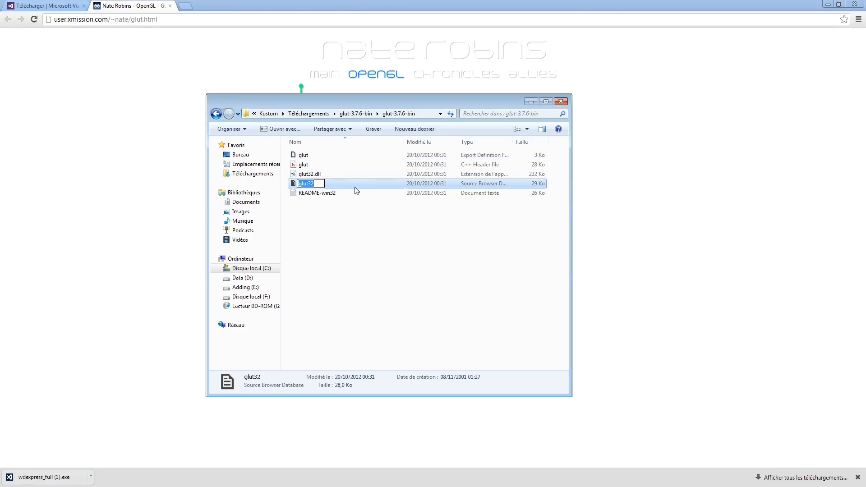
click(362, 184)
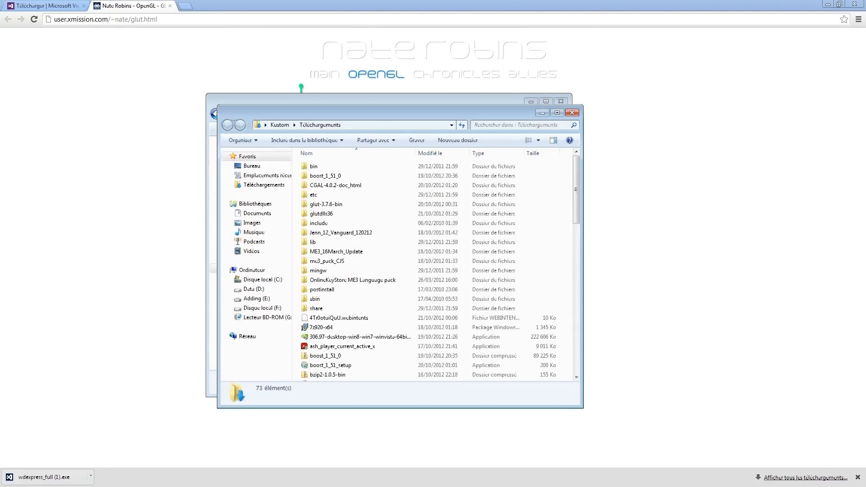
click(255, 307)
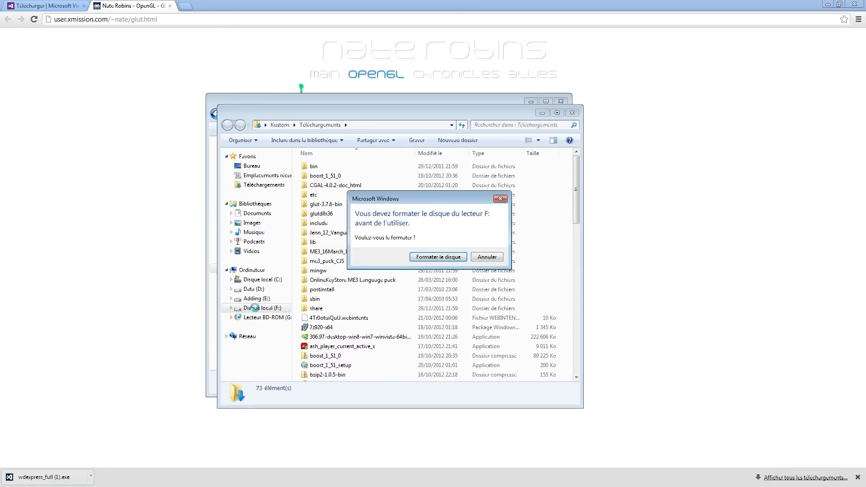
click(481, 259)
click(542, 258)
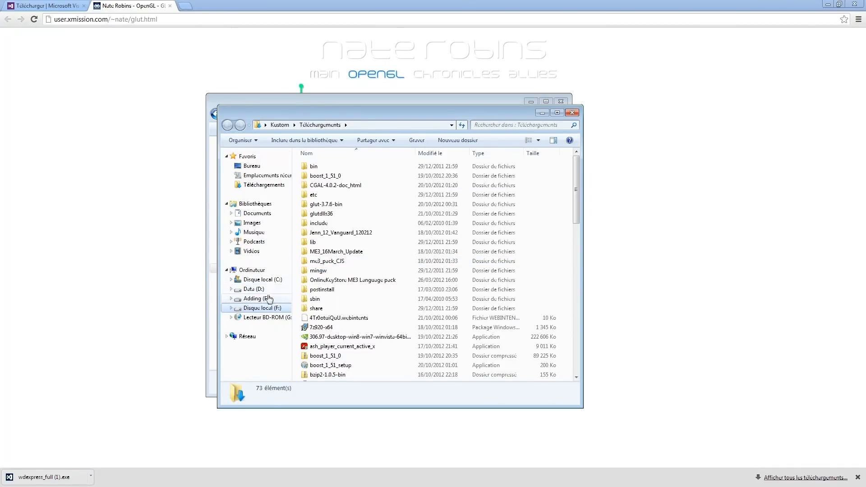
In the second Explorer window, open C:\Program Files (x86)\Microsoft Visual Studio 11.0\VC\lib
click(270, 280)
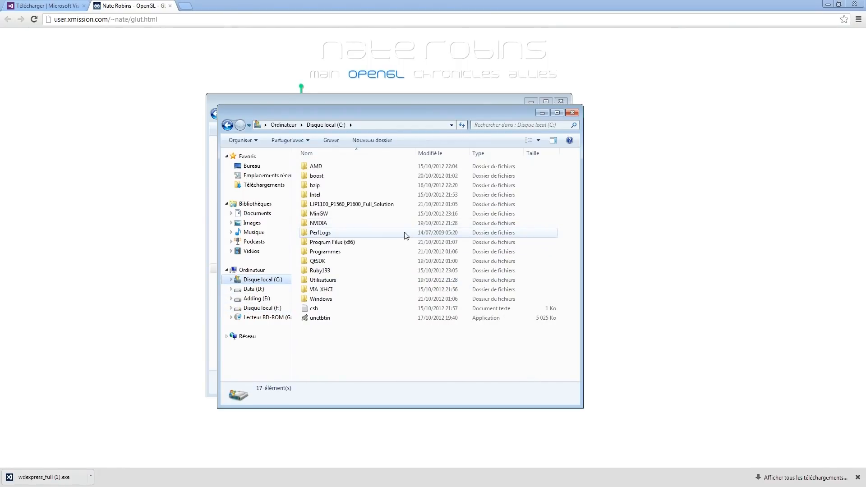
double_click(366, 242)
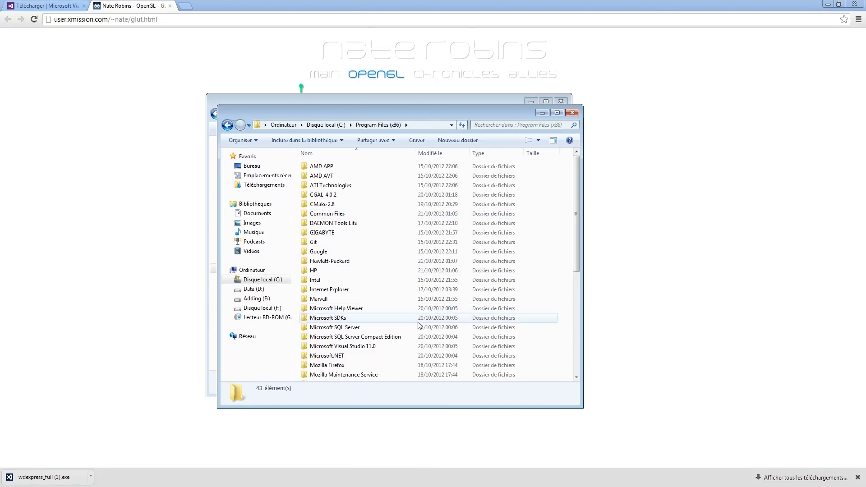
double_click(399, 350)
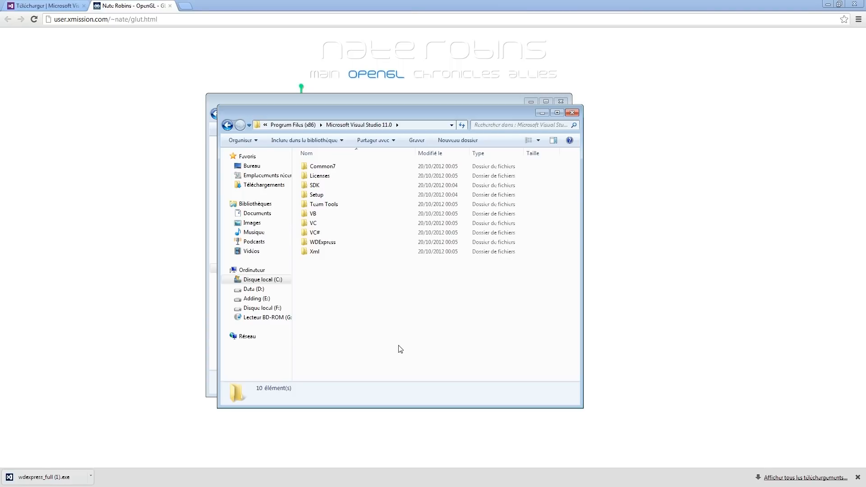
double_click(353, 223)
double_click(370, 194)
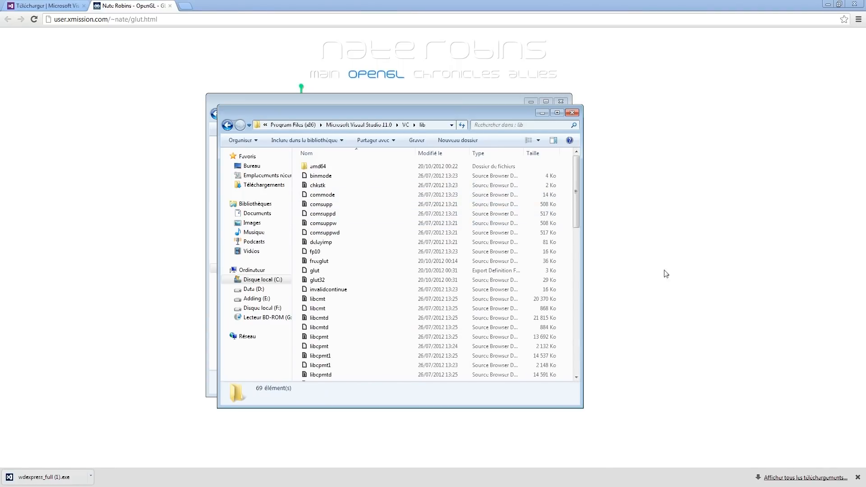
Look through the VC lib folder for the glut export definition file and the glut32 library
scroll(429, 228, down, 1)
scroll(429, 228, down, 14)
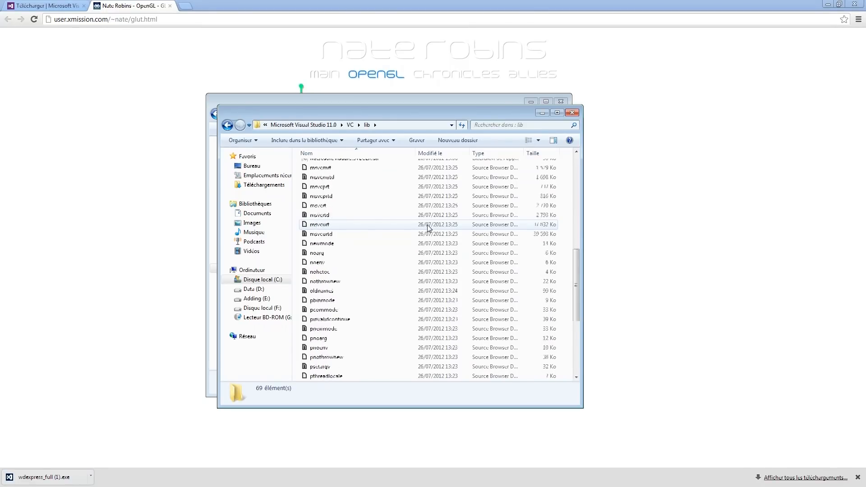
scroll(419, 228, up, 10)
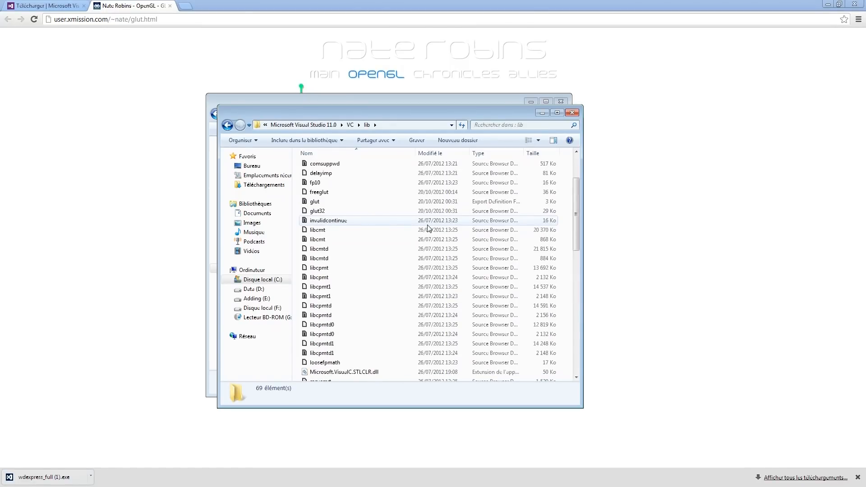
click(356, 211)
click(362, 205)
click(363, 208)
click(363, 203)
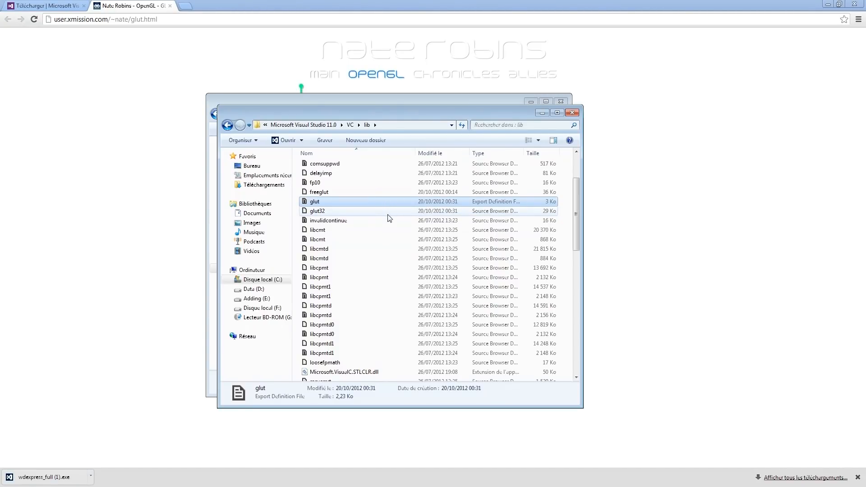
Set the lib window aside and select the glut C++ header in the glut-3.7.6-bin folder
drag(433, 115, 563, 148)
click(437, 106)
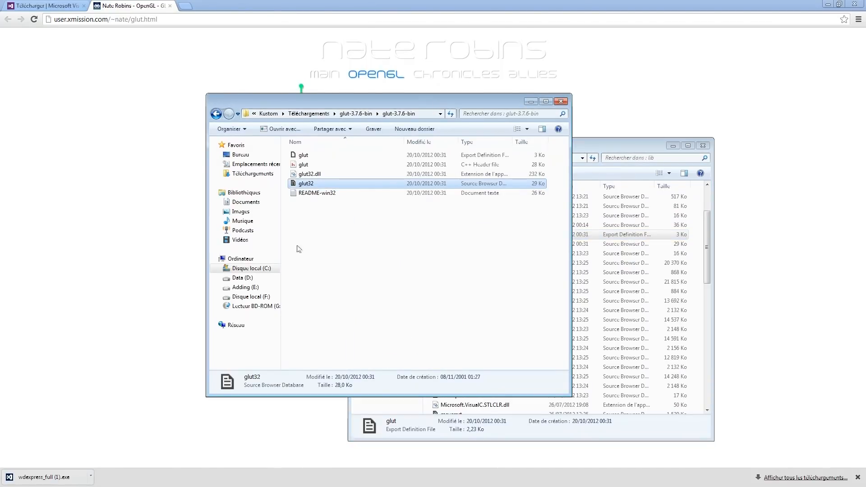
click(323, 163)
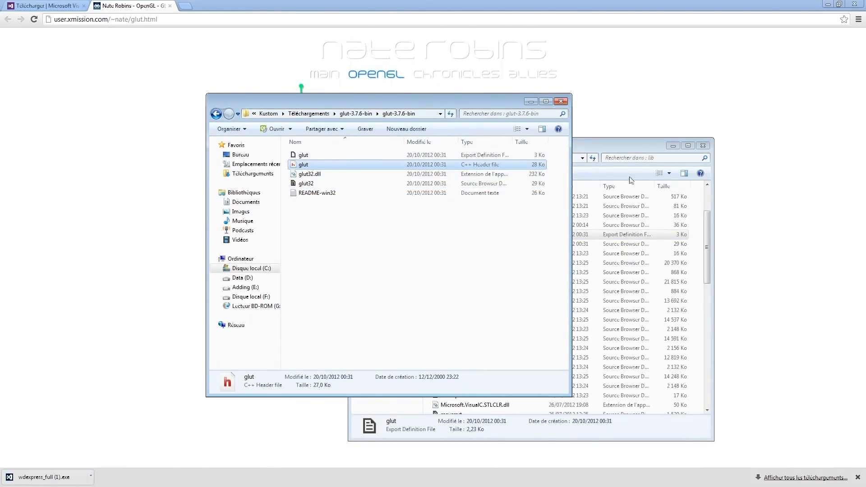
Go from the lib folder back to VC and open its include\GL subfolder
click(624, 151)
click(488, 159)
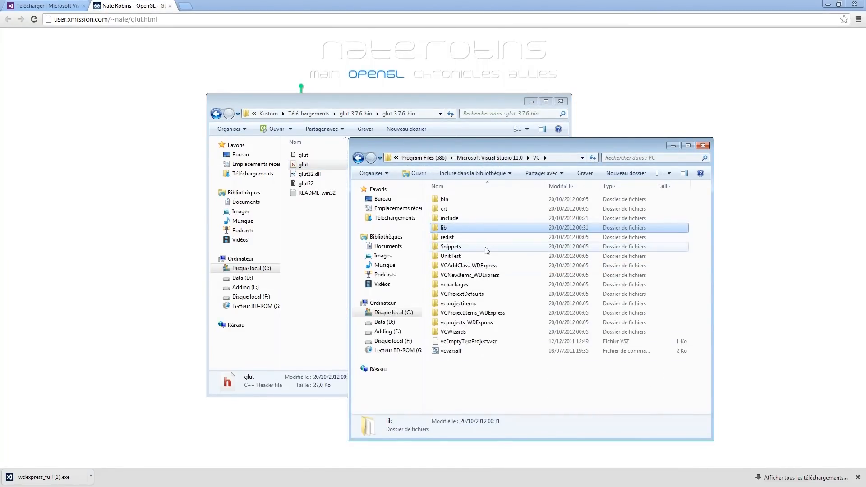
double_click(473, 219)
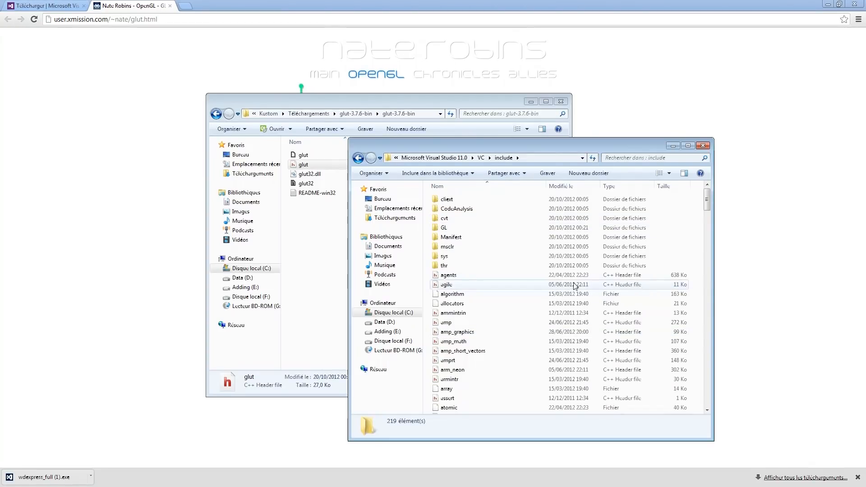
scroll(491, 235, down, 10)
scroll(494, 234, up, 10)
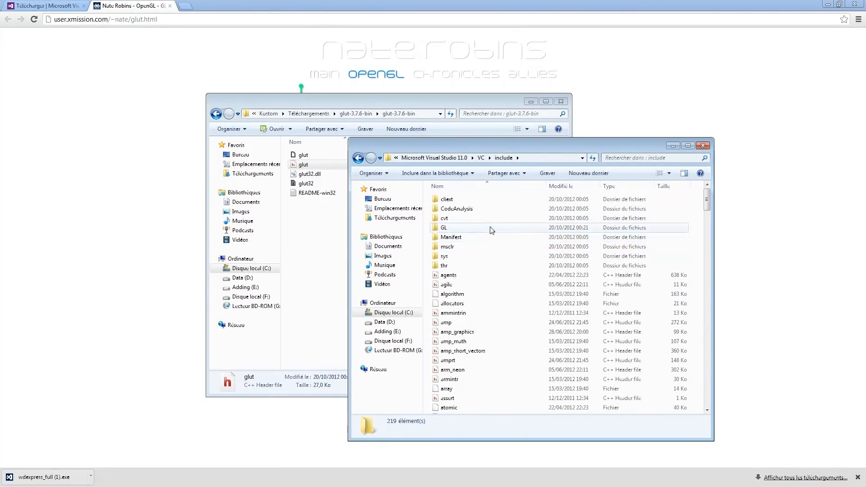
double_click(490, 228)
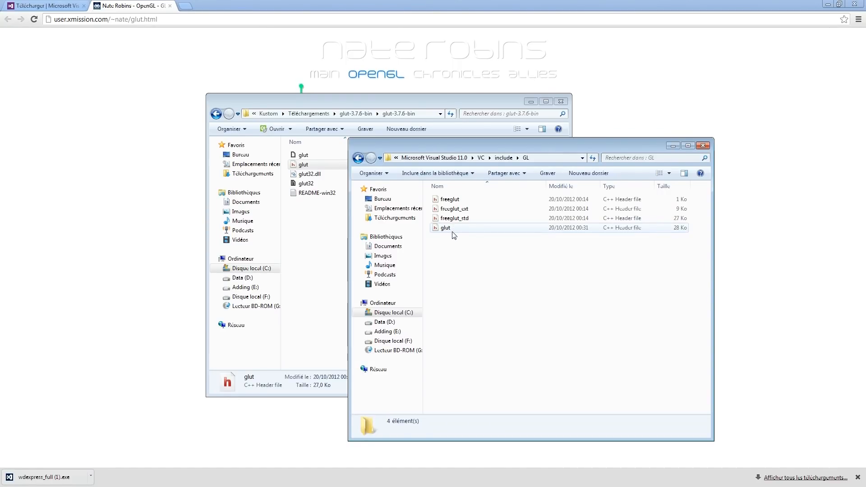
Examine the freeglut, freeglut_ext and freeglut_std headers in the GL folder
click(450, 218)
click(466, 211)
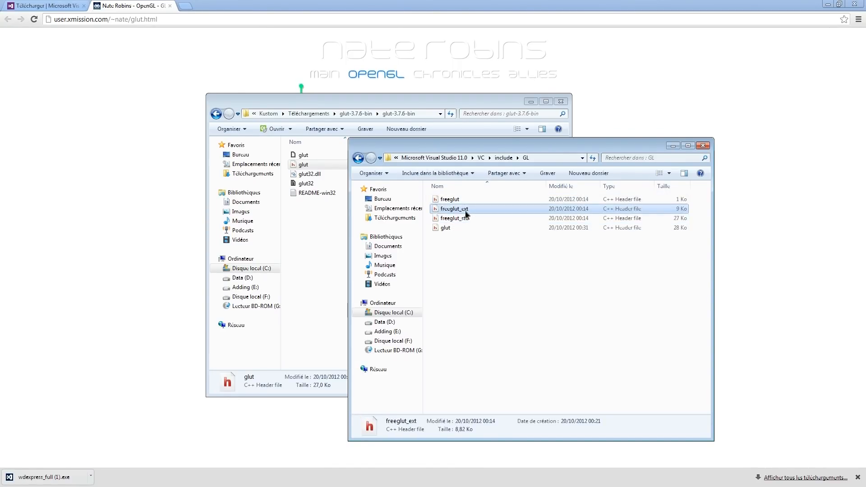
click(466, 219)
click(469, 208)
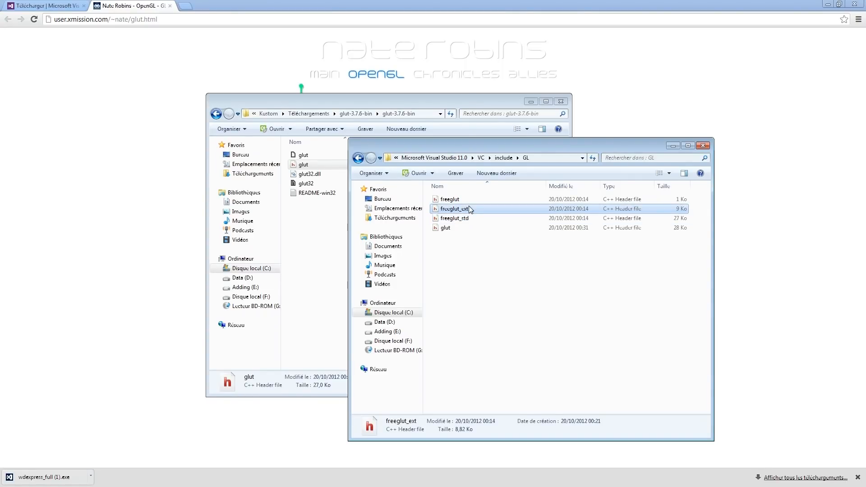
click(469, 199)
click(473, 219)
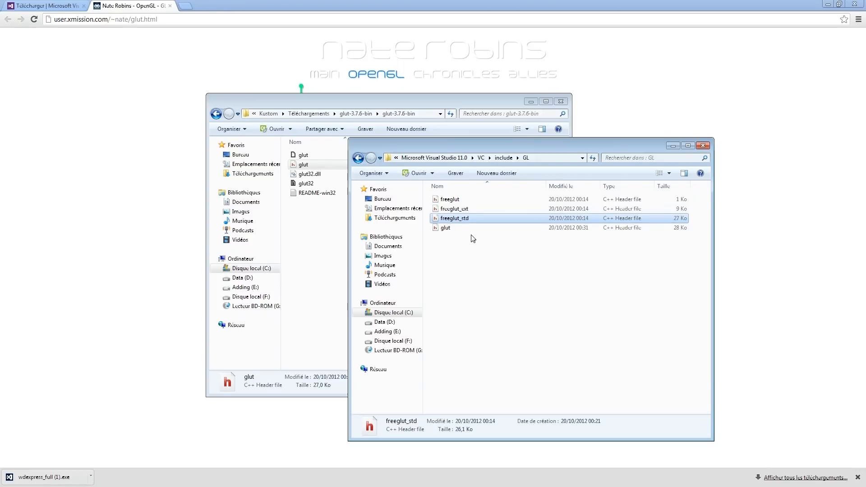
click(476, 271)
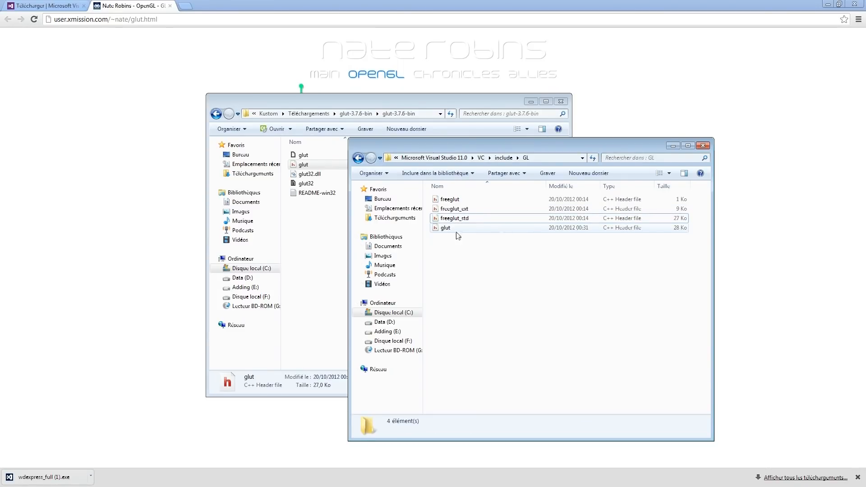
Bring the glut-3.7.6-bin folder forward and select glut32.dll, then return to the GL folder's window
click(342, 231)
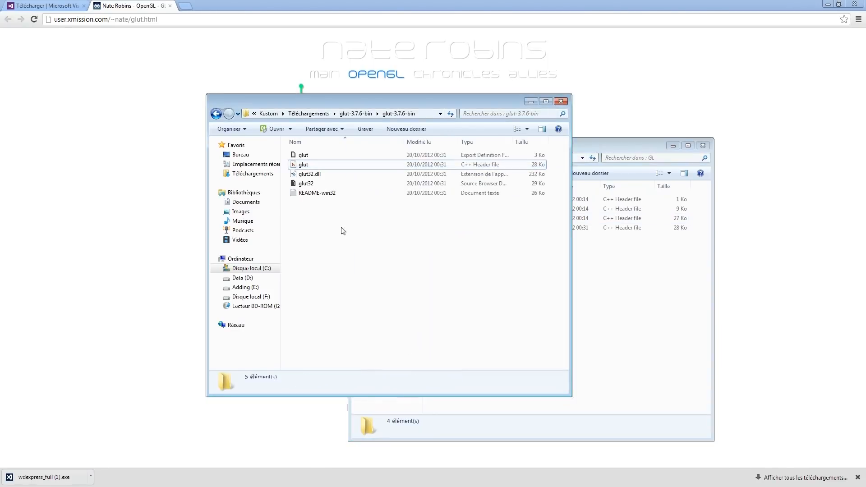
click(340, 176)
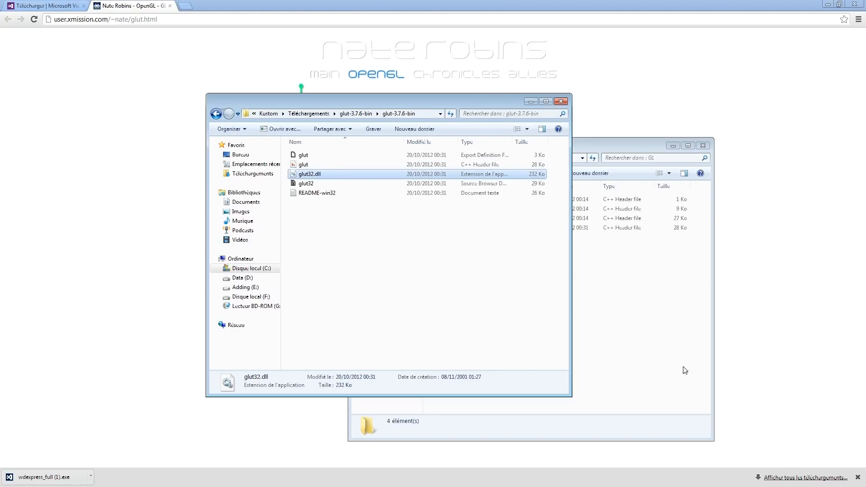
click(659, 350)
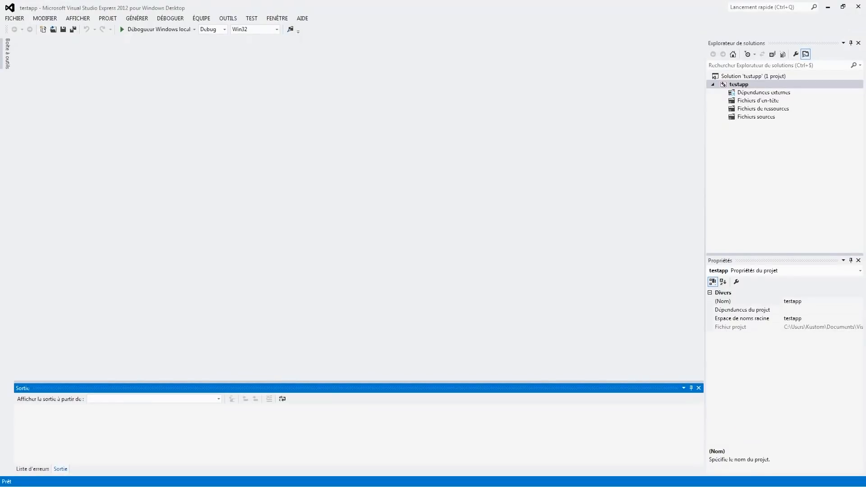
Switch to Visual Studio and read along testapp's project file path (Fichier projet) in its properties, selecting the whole path
click(804, 331)
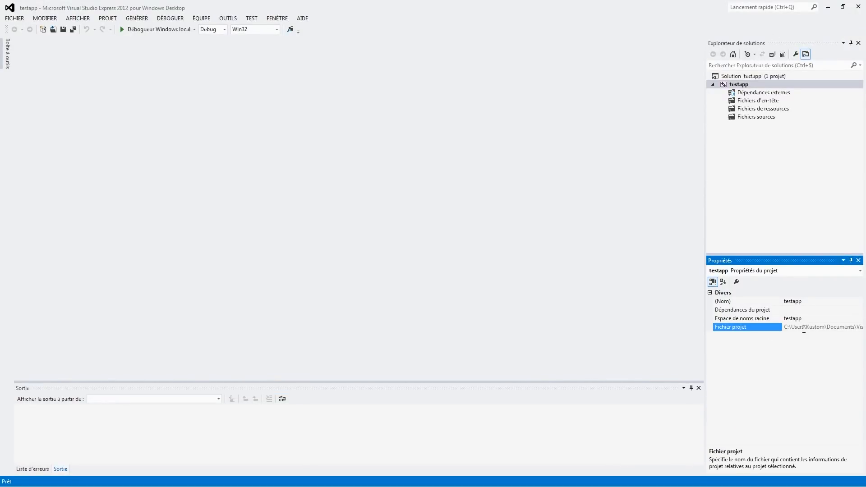
click(804, 330)
drag(798, 328, 852, 327)
click(827, 326)
double_click(827, 326)
click(820, 329)
key(Left)
key(Left)
key(Left)
key(Left)
key(Left)
key(Left)
key(Left)
key(Left)
key(Left)
key(Left)
key(Left)
key(Left)
key(Left)
key(Left)
key(Left)
key(Right)
key(Right)
key(Right)
key(Right)
double_click(828, 328)
click(833, 328)
key(ctrl+a)
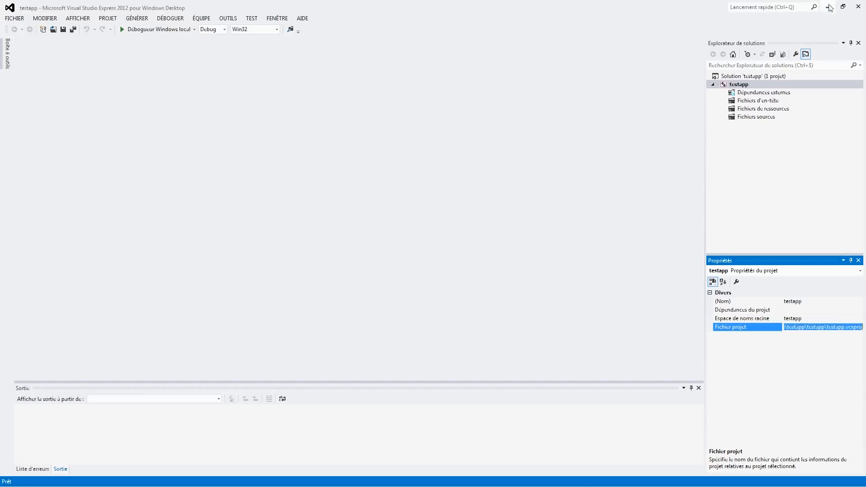
Switch back to Explorer, bringing the VC include\GL folder window over Visual Studio
key(alt+Tab)
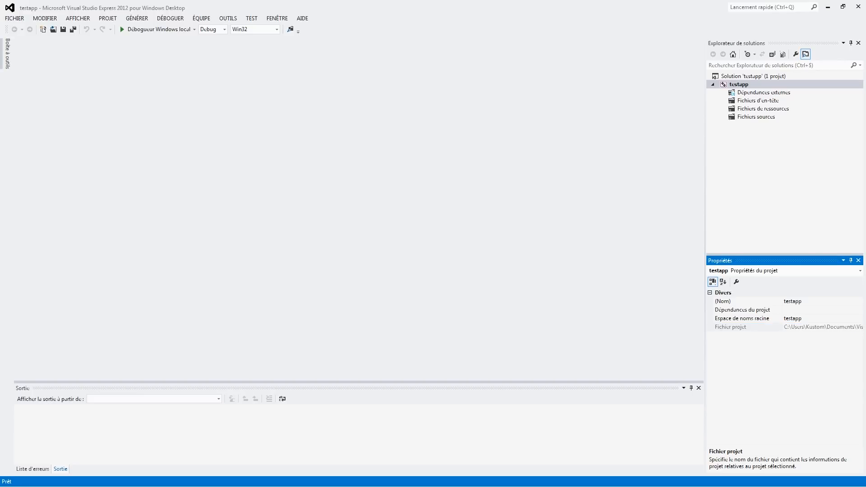
key(alt+Tab)
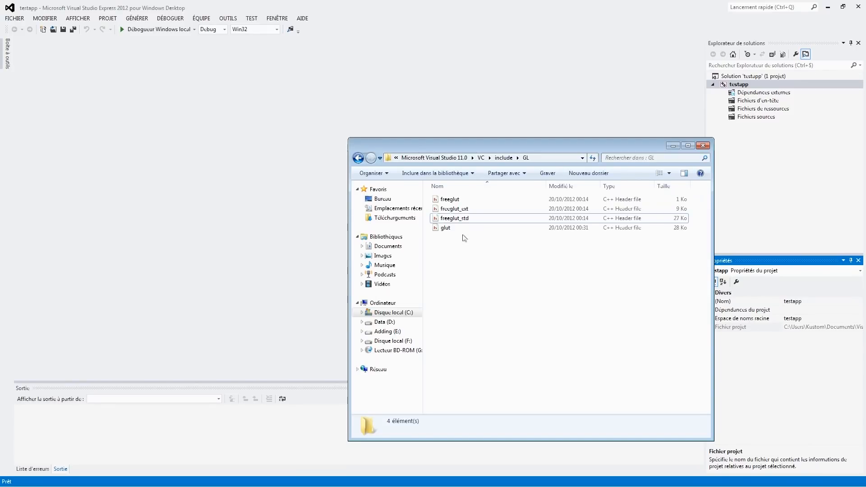
Browse to Documents\Visual Studio 2012\Projects\testapp, look inside its inner testapp project folder, and go back up to the solution folder
click(392, 248)
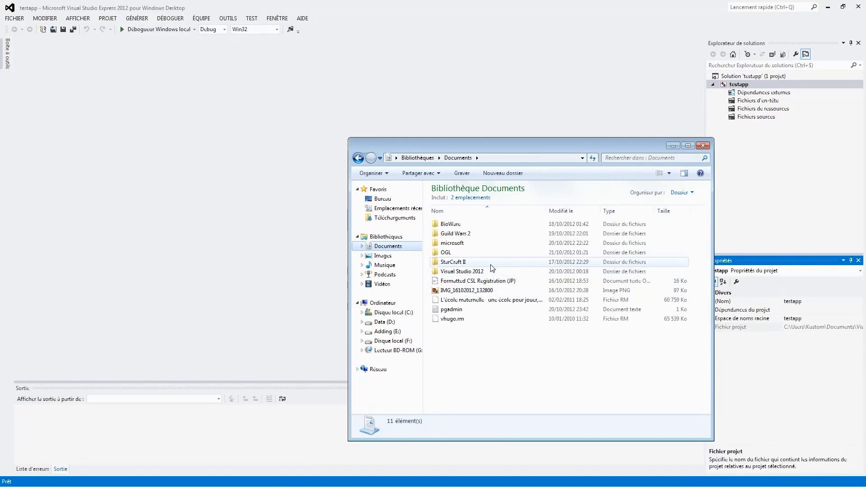
double_click(497, 272)
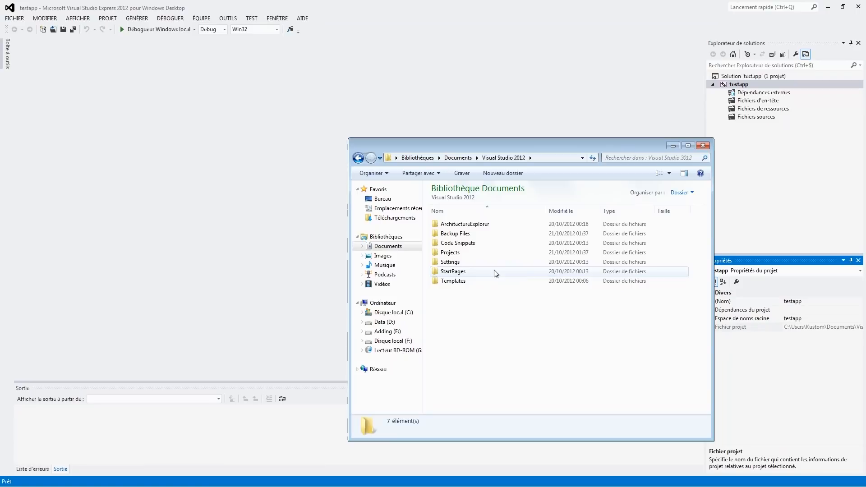
double_click(492, 252)
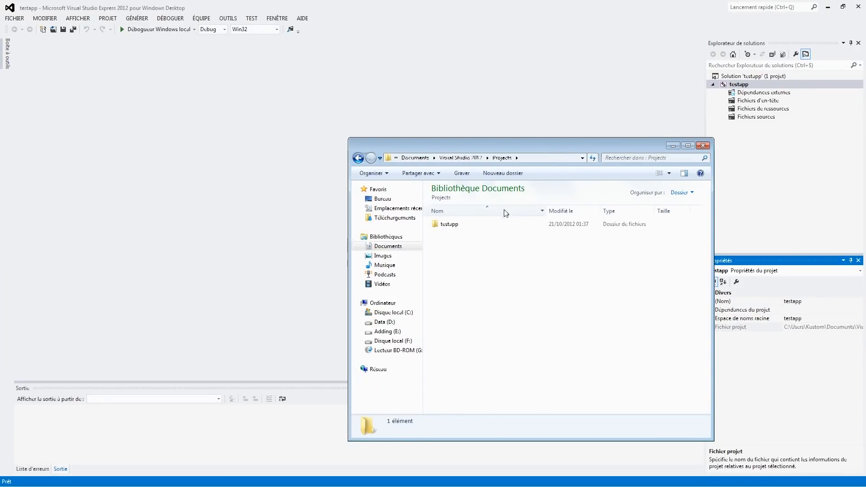
double_click(498, 228)
double_click(495, 226)
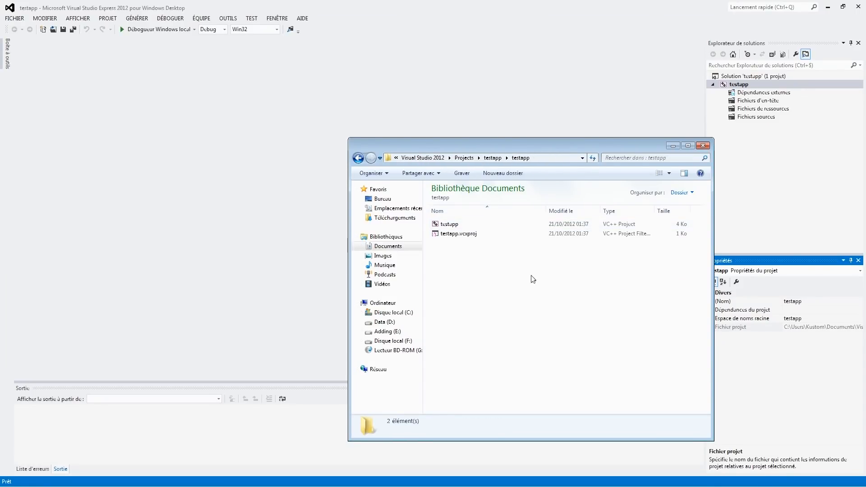
click(492, 158)
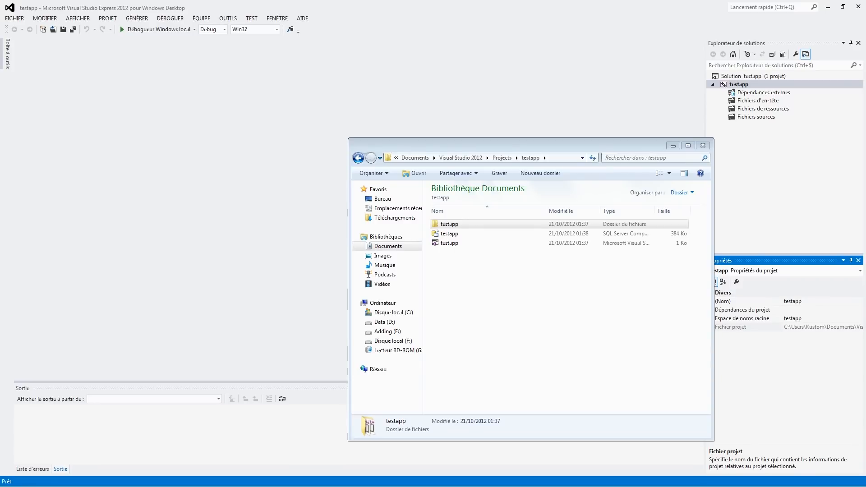
Return to Visual Studio and add a new C++ file named cube.c to testapp's Fichiers sources
click(528, 7)
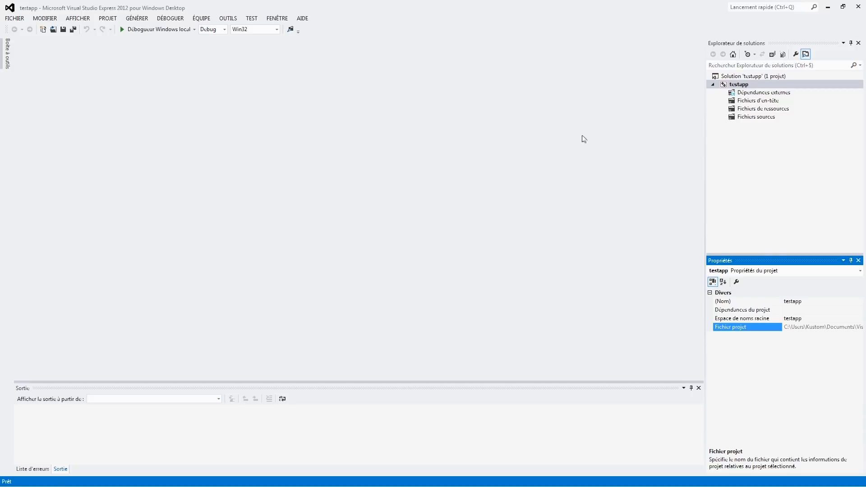
click(760, 117)
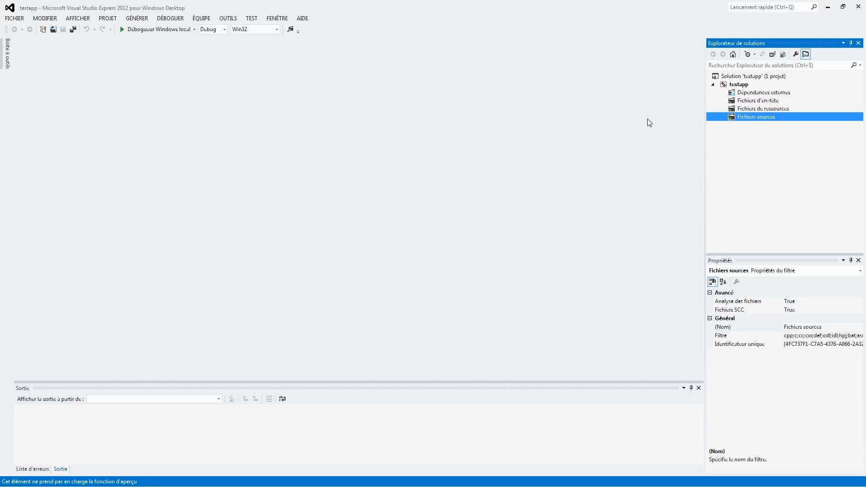
key(ctrl+shift+a)
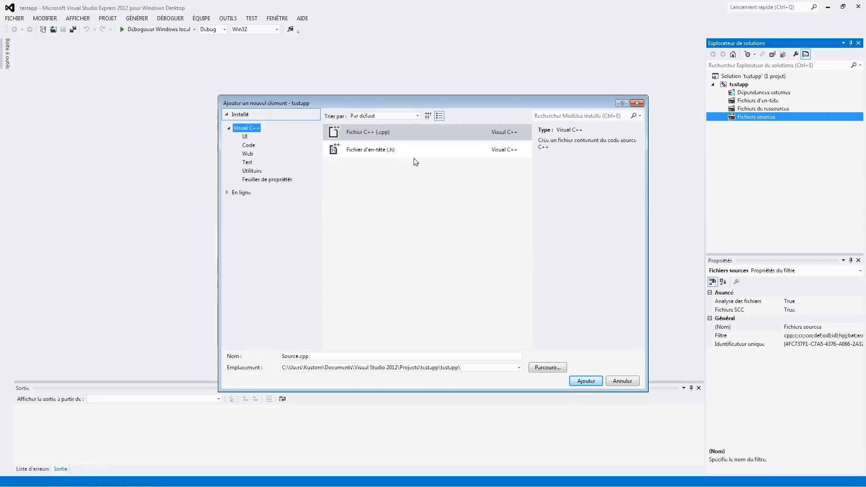
drag(316, 357, 88, 358)
key(BackSpace)
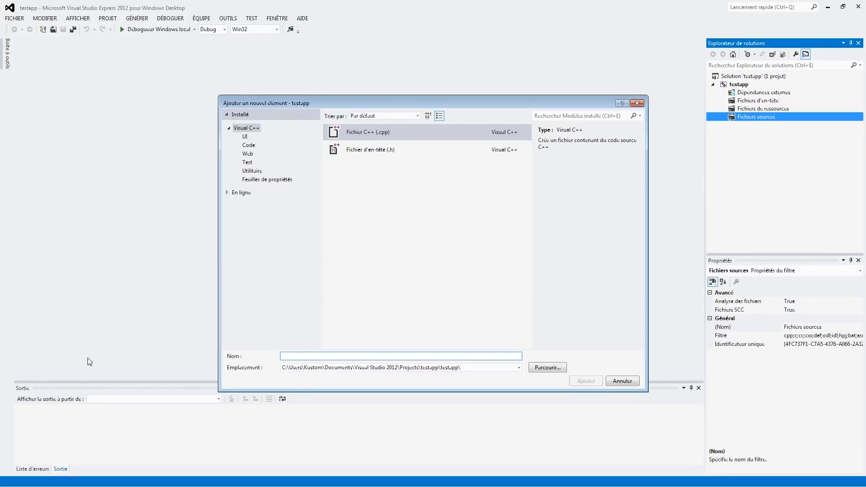
text(cu)
text(be.h)
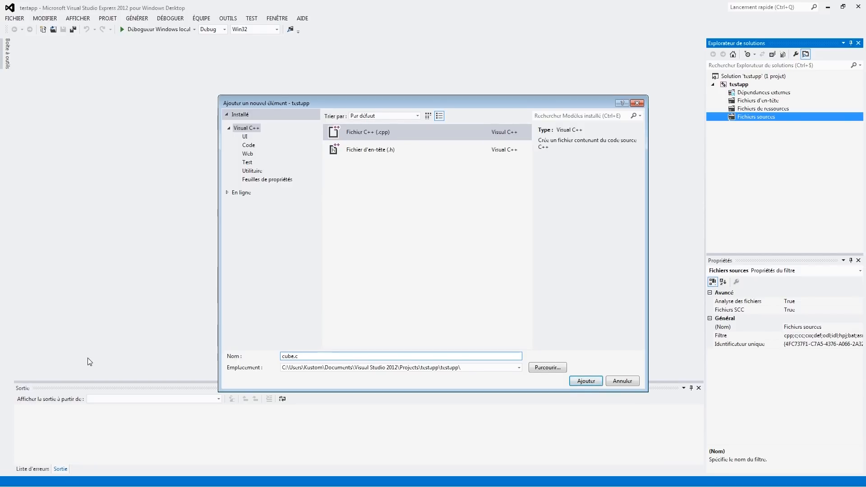
key(Return)
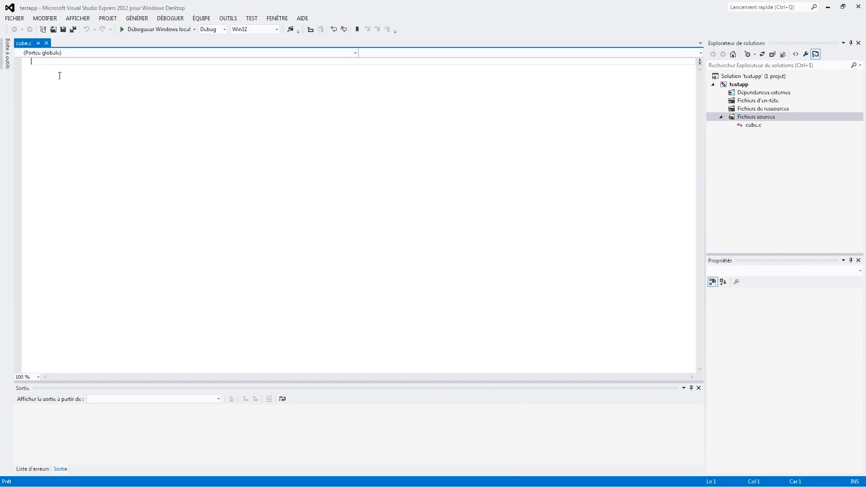
Paste the copied GLUT red 3D lighted cube sample code into cube.c and save the file
key(ctrl+v)
scroll(311, 230, up, 17)
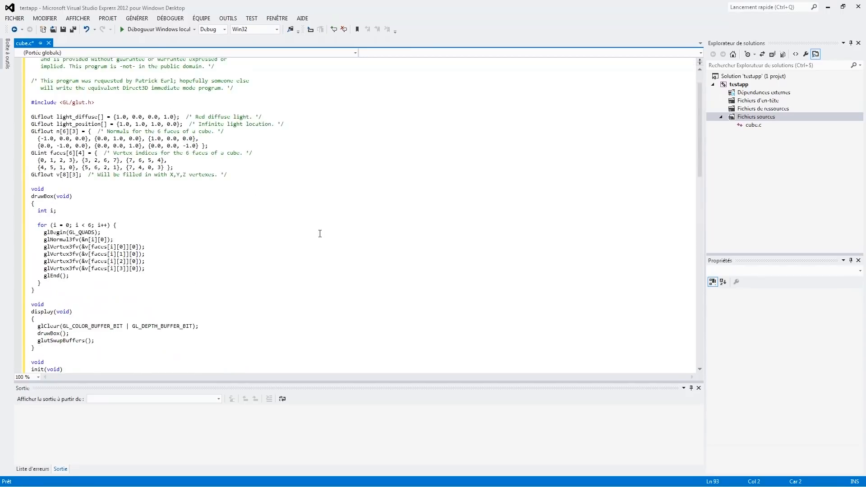
key(ctrl+s)
Read through the cube.c code, from the opening comments and drawBox down to the main function
scroll(319, 234, down, 20)
scroll(319, 246, up, 20)
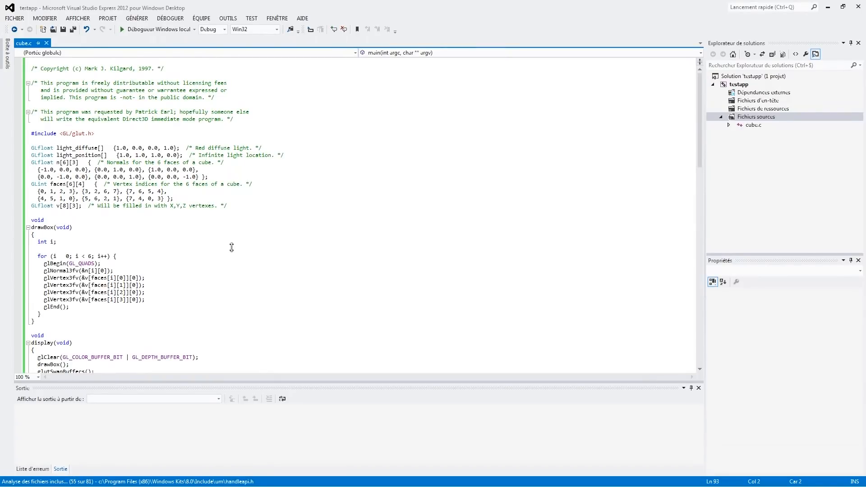
scroll(241, 253, down, 18)
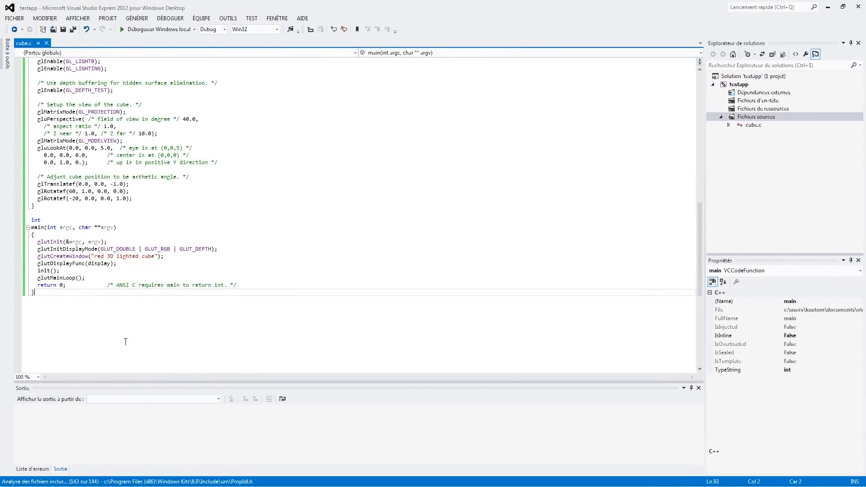
scroll(140, 328, up, 13)
scroll(140, 328, up, 7)
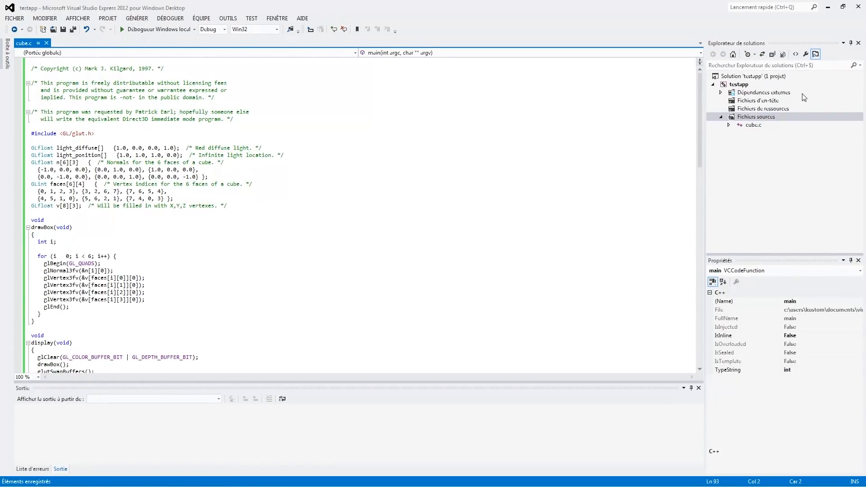
click(198, 232)
scroll(198, 232, down, 1)
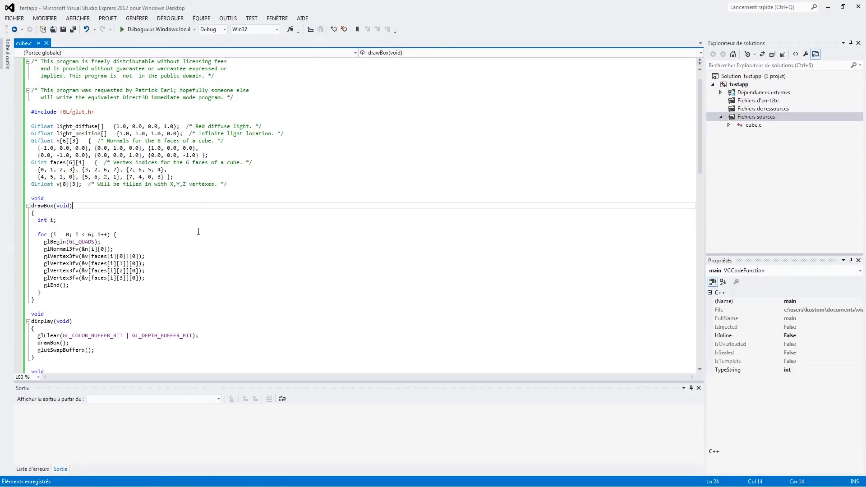
scroll(199, 232, down, 5)
scroll(198, 231, down, 1)
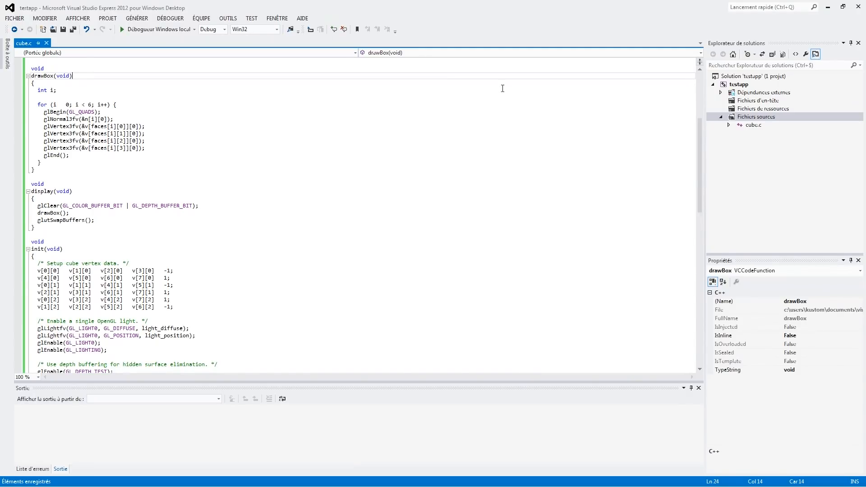
scroll(381, 228, up, 7)
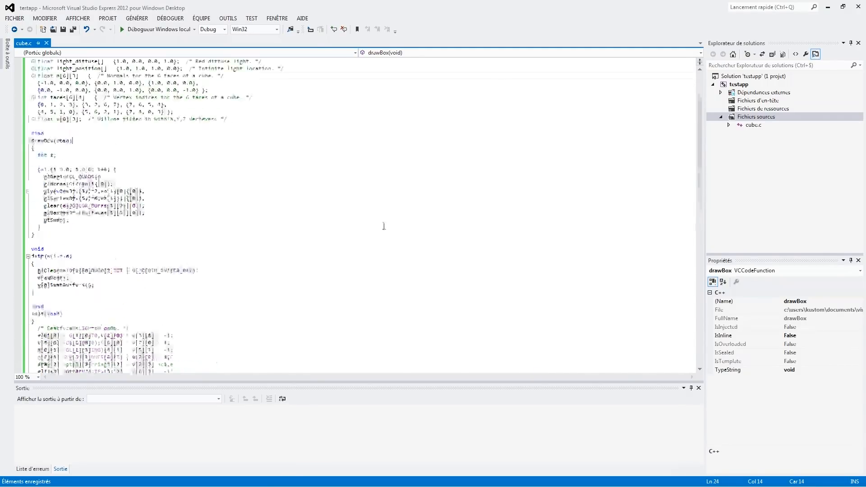
Highlight the #include <GL/glut.h> line in cube.c, then clear the selection
drag(95, 133, 32, 127)
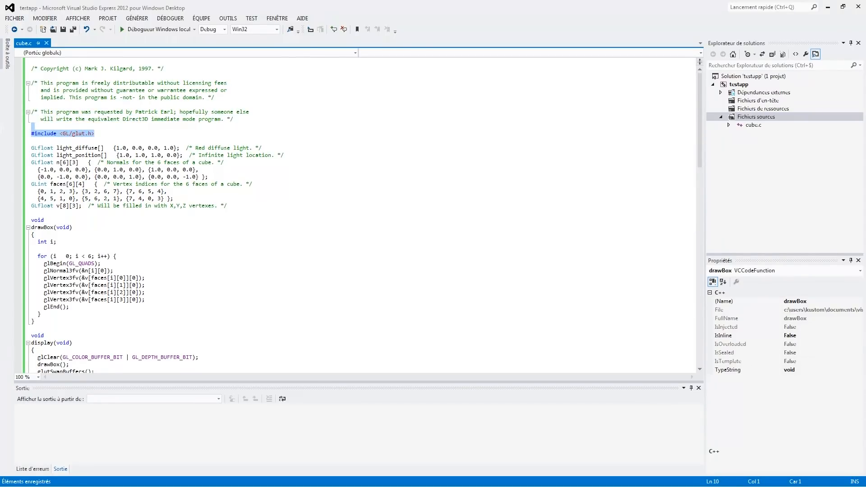
click(85, 134)
triple_click(86, 134)
click(292, 158)
Build and run testapp in the local Windows debugger, then dismiss the system error dialog
click(145, 30)
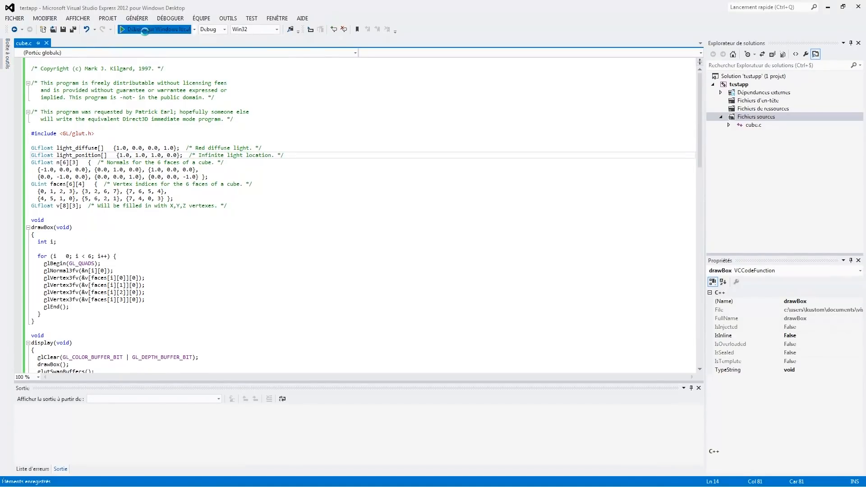
click(402, 291)
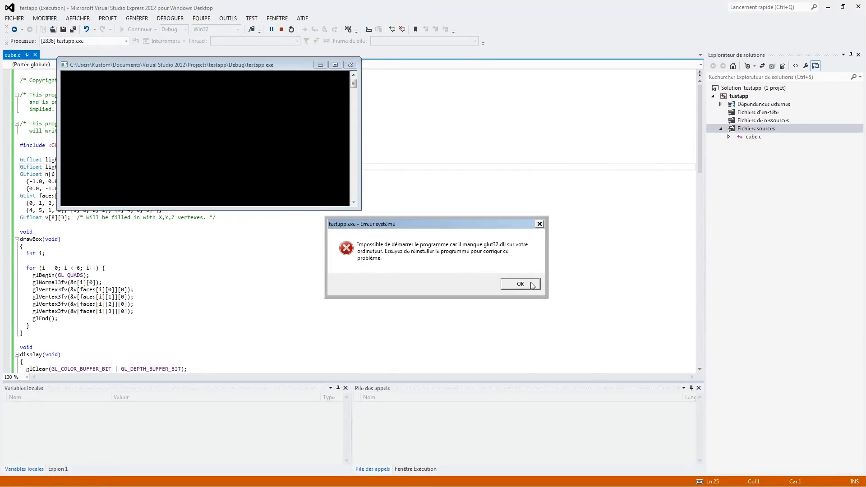
click(520, 283)
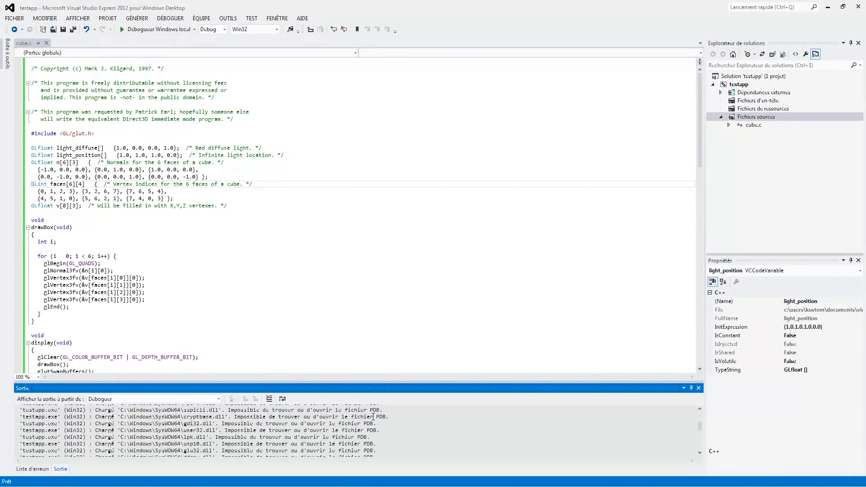
click(369, 227)
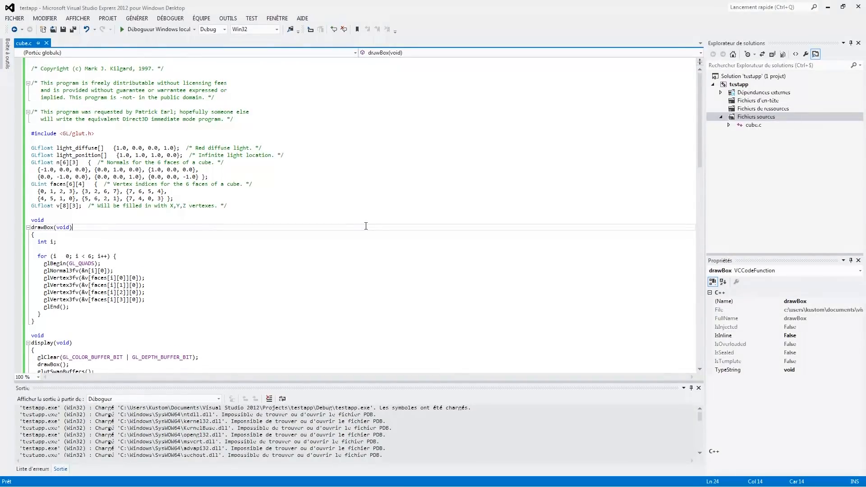
click(740, 85)
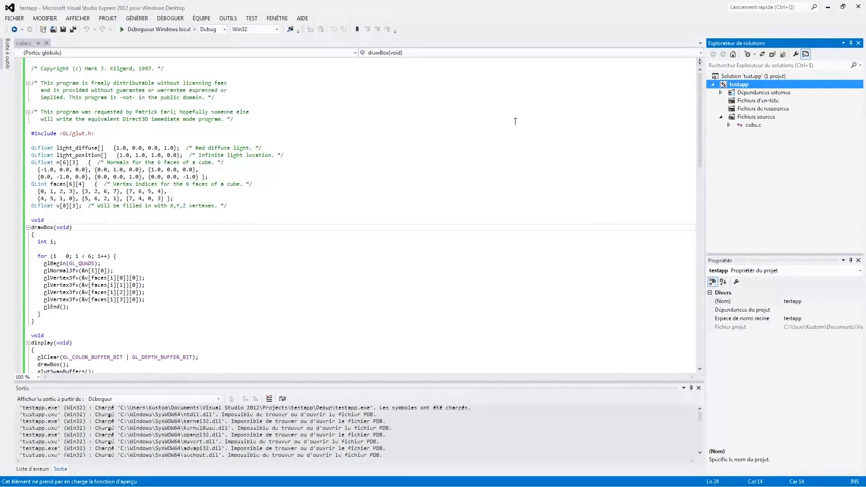
click(424, 81)
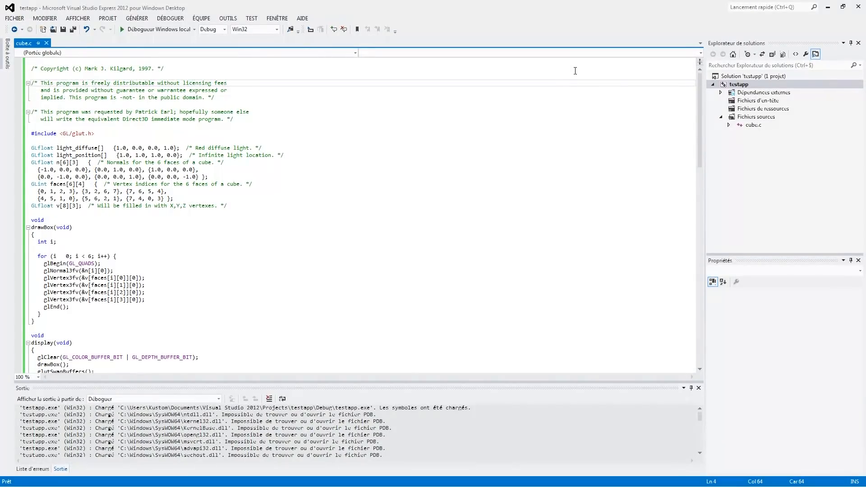
click(750, 83)
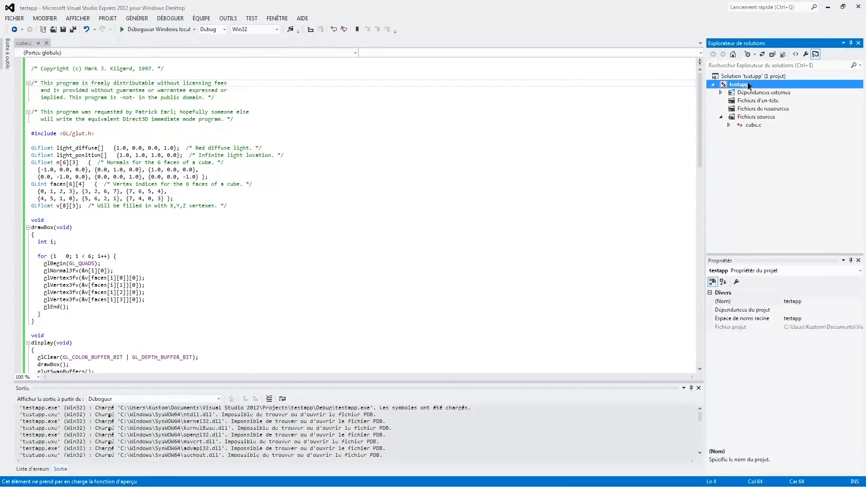
click(386, 141)
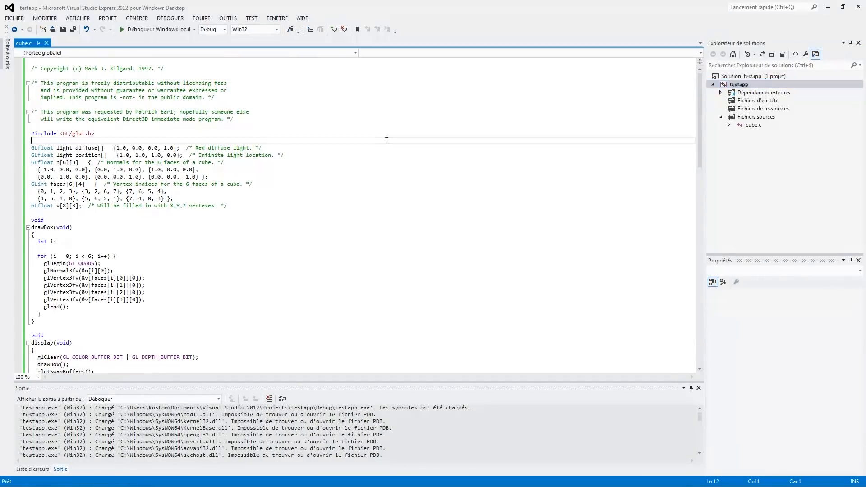
Open the testapp project's property pages at the linker's input settings (Éditeur de liens, entrée)
click(752, 87)
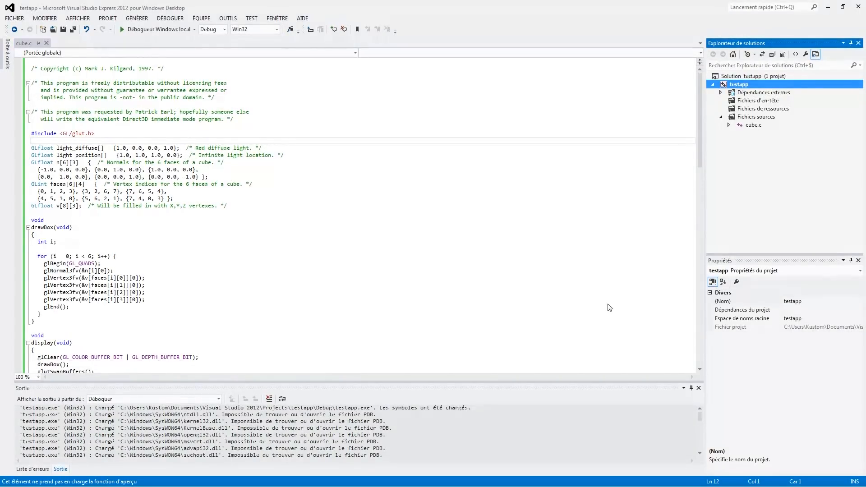
key(alt+F7)
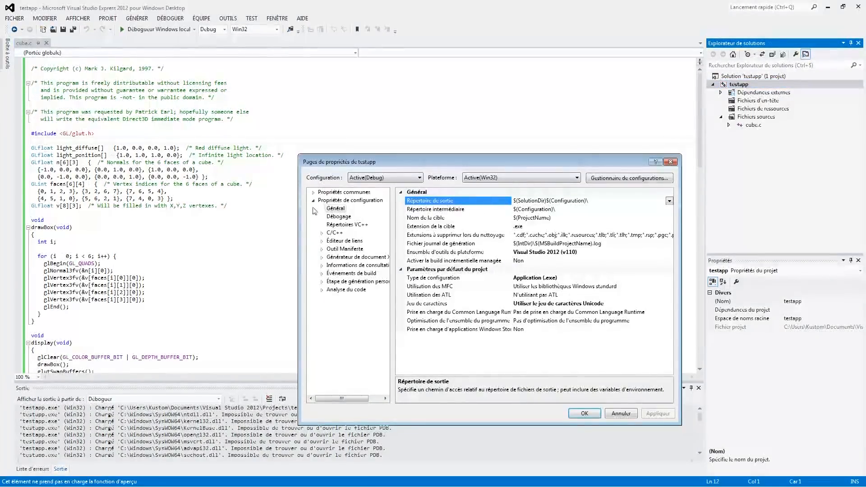
click(339, 241)
click(322, 241)
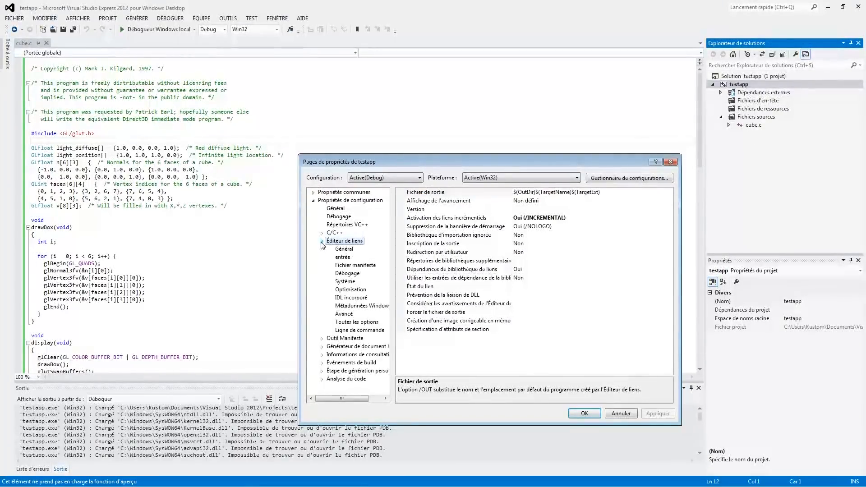
click(321, 243)
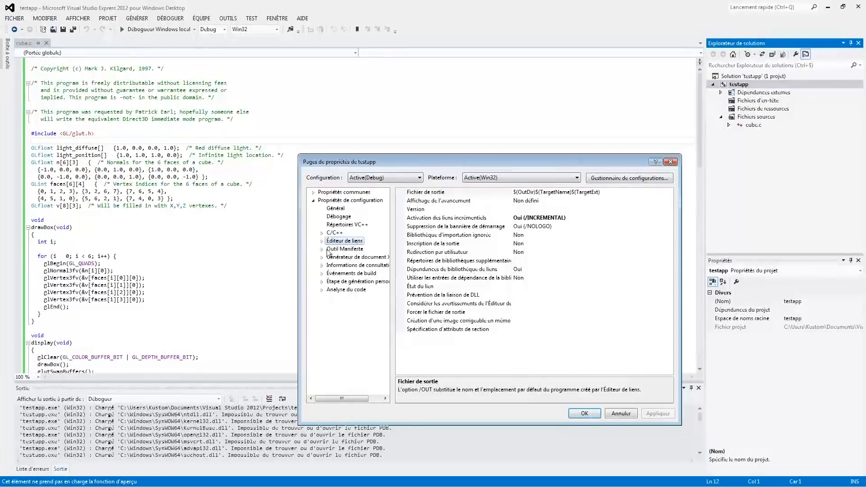
click(320, 241)
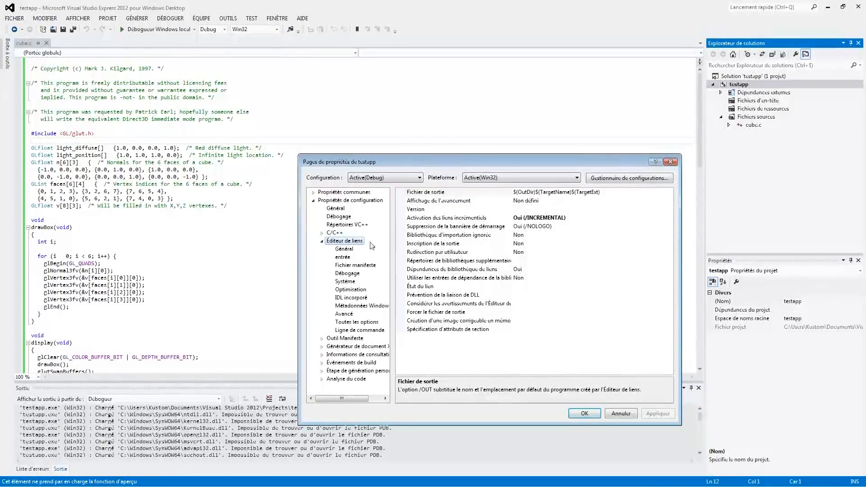
click(346, 250)
click(346, 257)
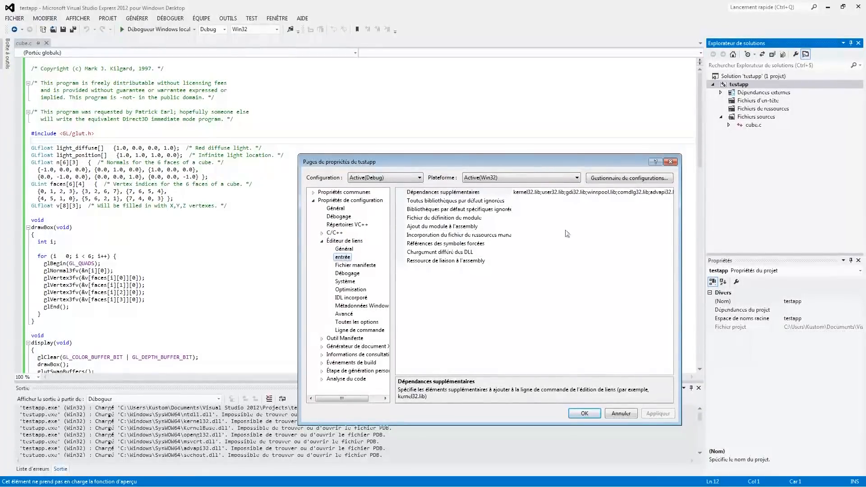
Add opengl32.lib and glut32.lib as additional linker dependencies for the active Debug configuration
click(528, 193)
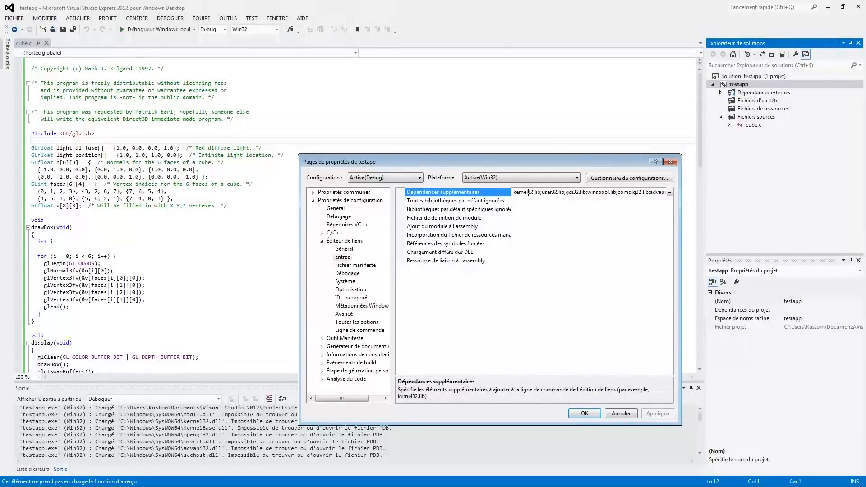
click(671, 193)
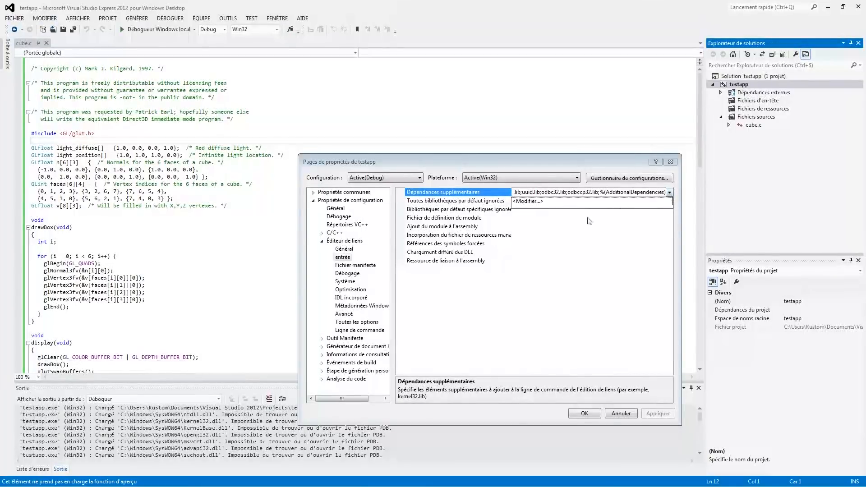
click(569, 202)
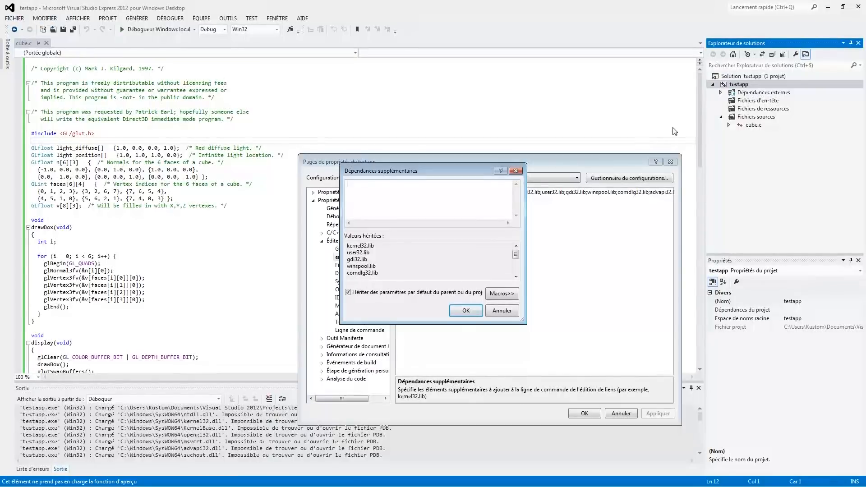
text(glut)
key(BackSpace)
key(BackSpace)
text(opengl32.lib)
key(Return)
text(glut.32.l)
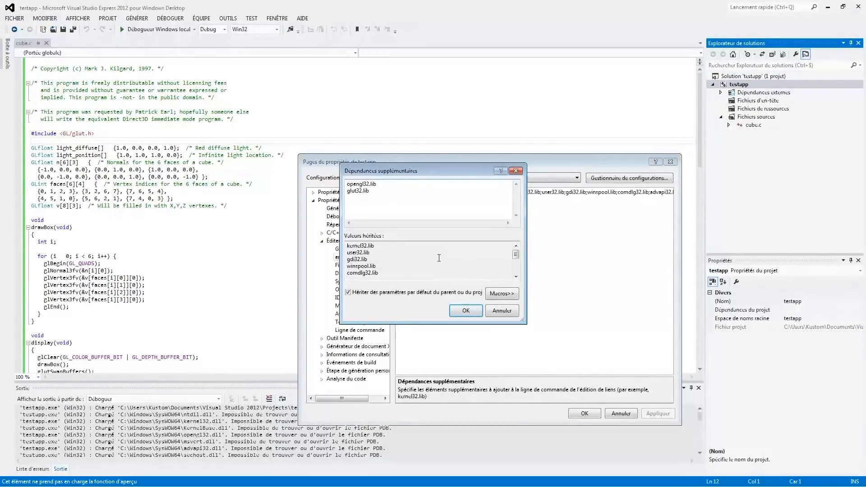
click(466, 311)
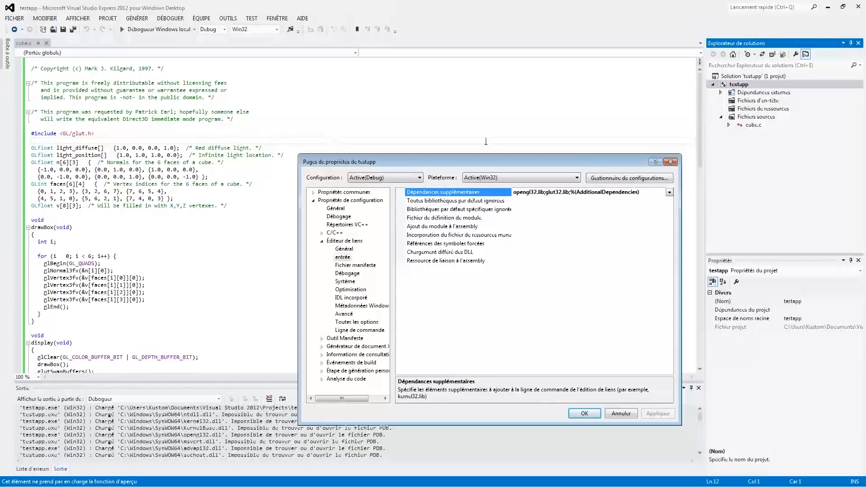
Add opengl32.lib and glut32.lib as additional dependencies for the Release configuration, then accept the project properties
click(384, 180)
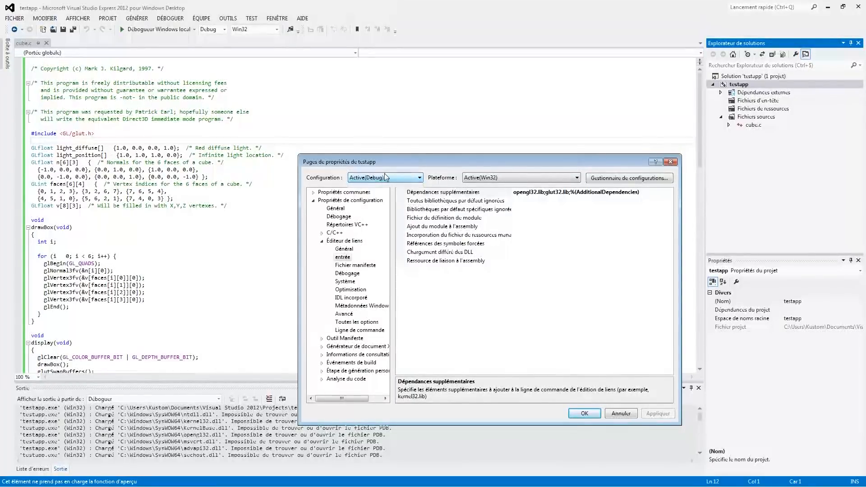
click(371, 200)
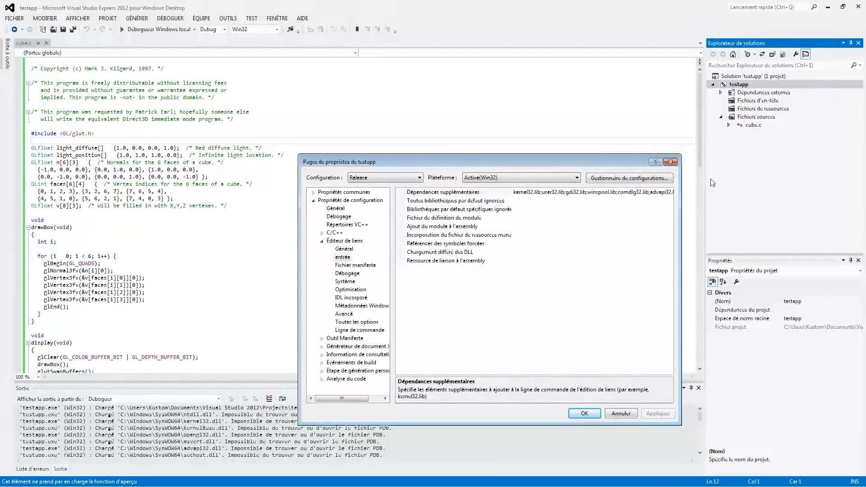
click(669, 193)
click(670, 192)
click(541, 202)
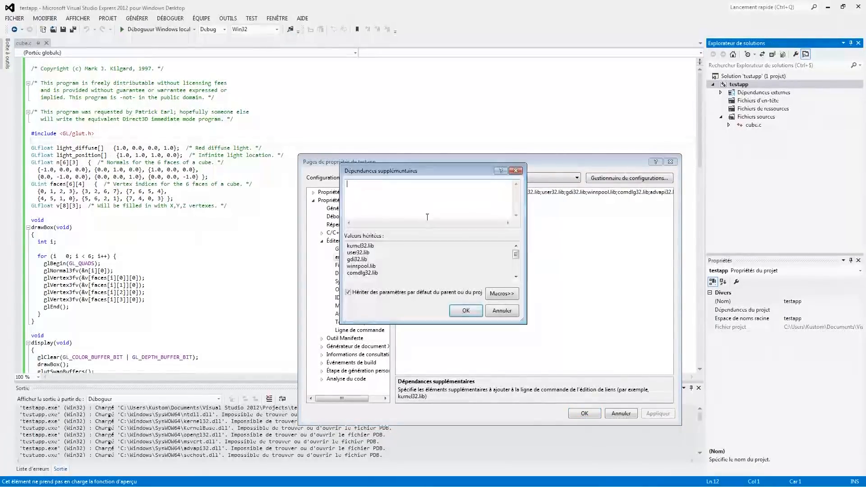
text(opengl32.lib)
key(Return)
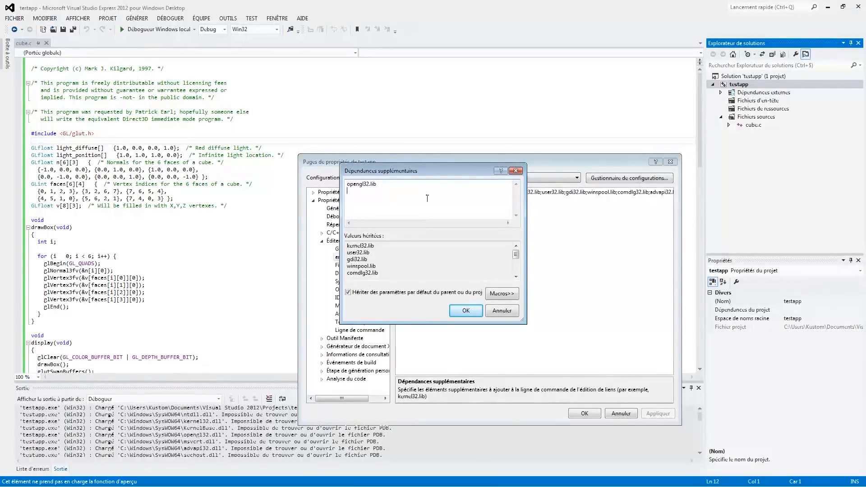
text(glut32.lib)
click(466, 310)
click(595, 418)
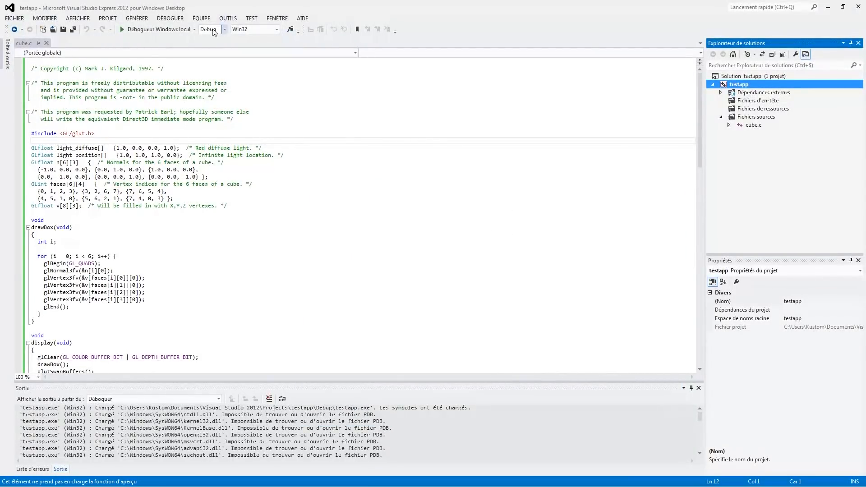
Rebuild the Debug Win32 version of testapp and run it in the local debugger, then dismiss the error dialog
click(148, 31)
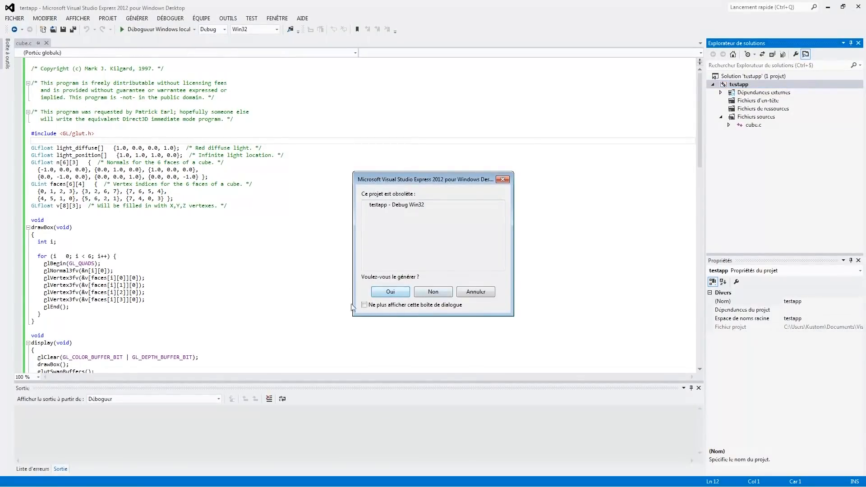
click(397, 205)
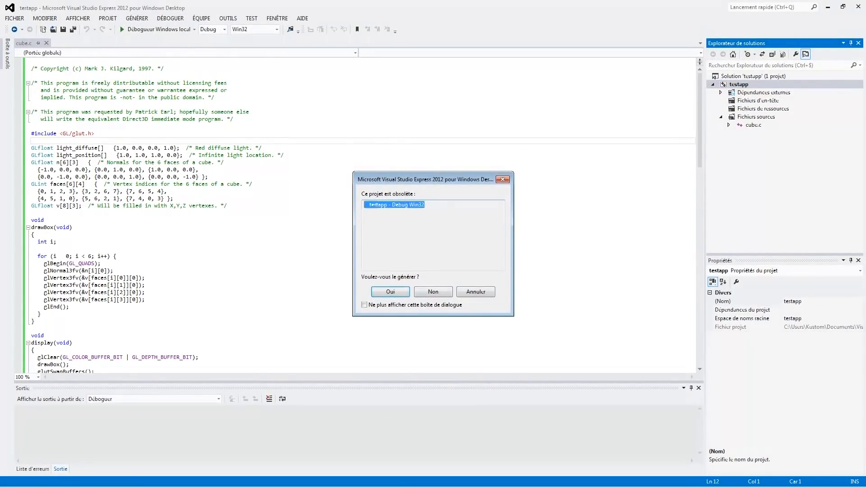
click(399, 294)
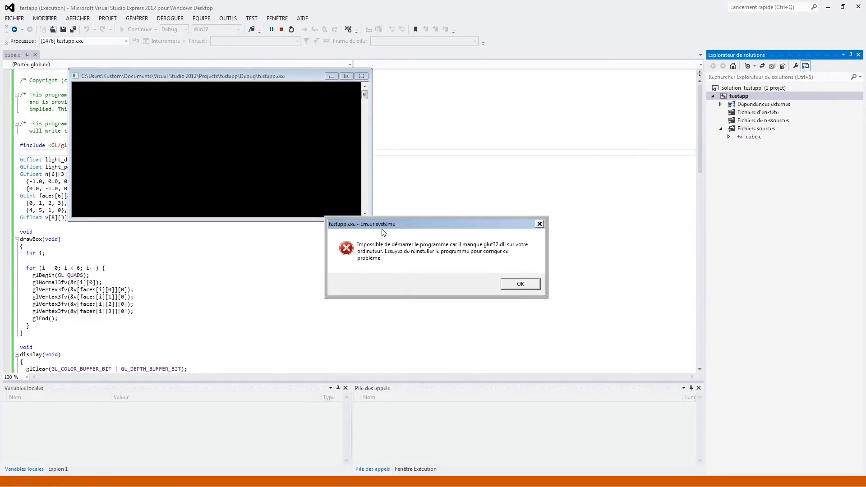
click(529, 285)
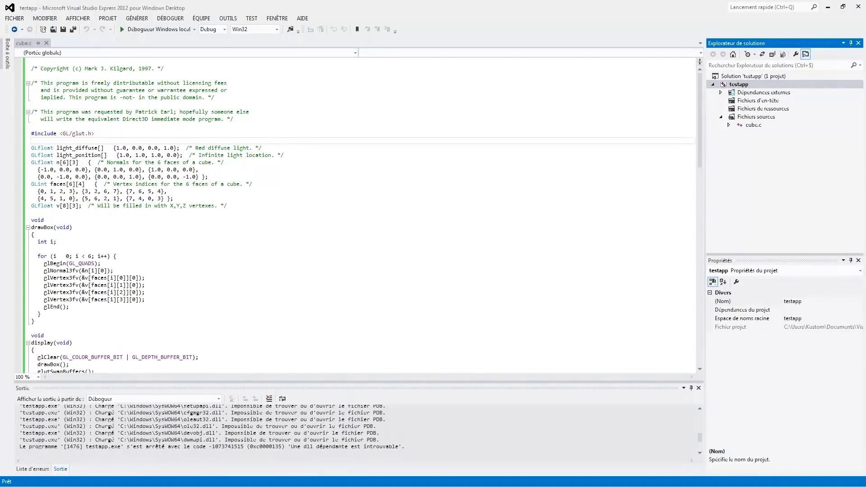
Switch to Windows Explorer and copy glut32.dll into the testapp solution's Debug folder
key(alt+Tab)
drag(507, 148, 369, 122)
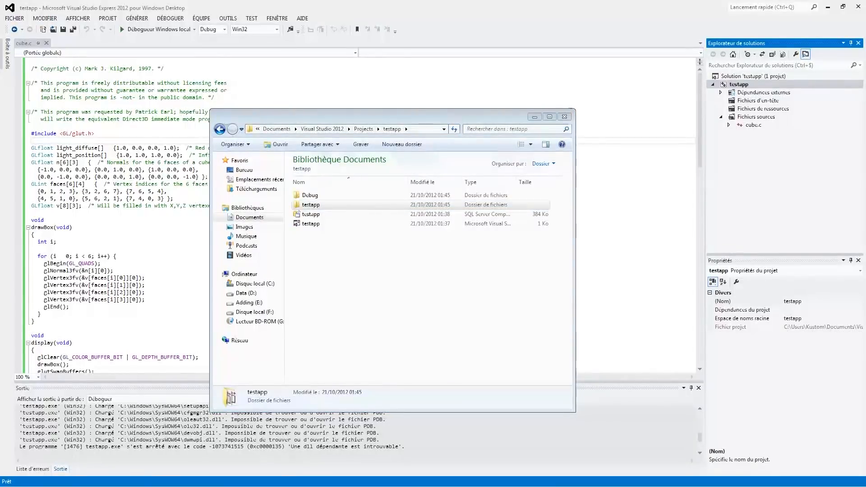
key(alt+Tab)
click(332, 174)
click(362, 165)
click(362, 174)
key(alt+Tab)
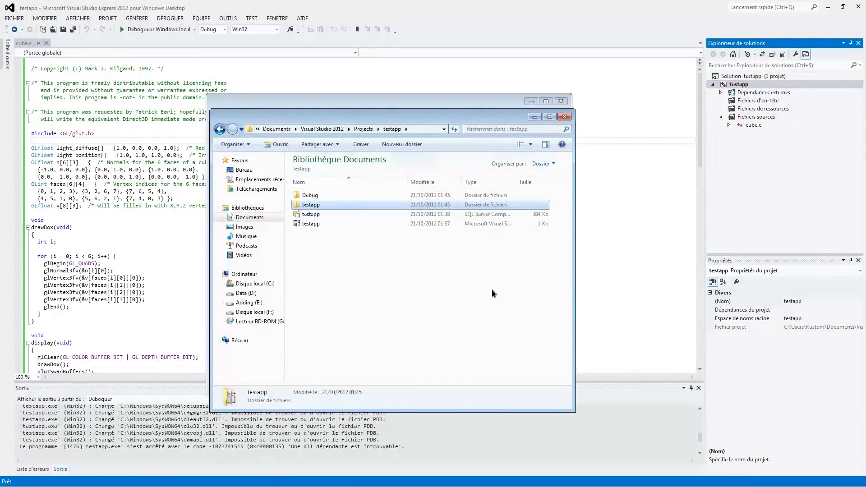
click(493, 293)
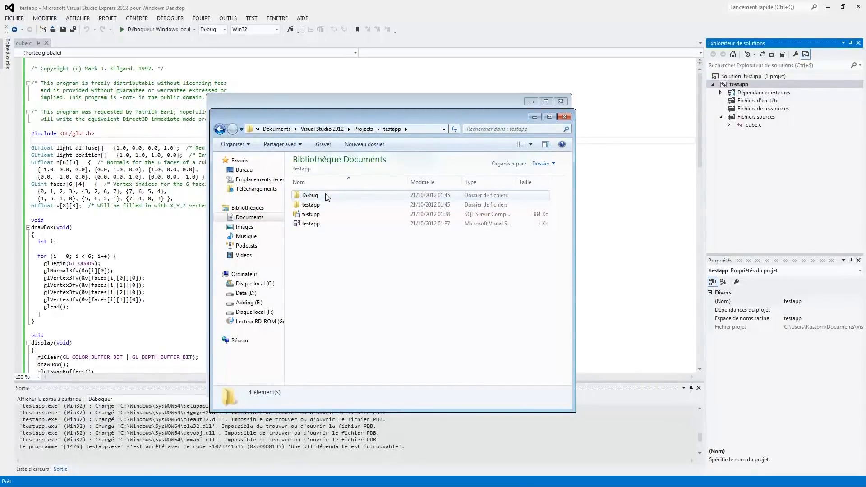
double_click(343, 196)
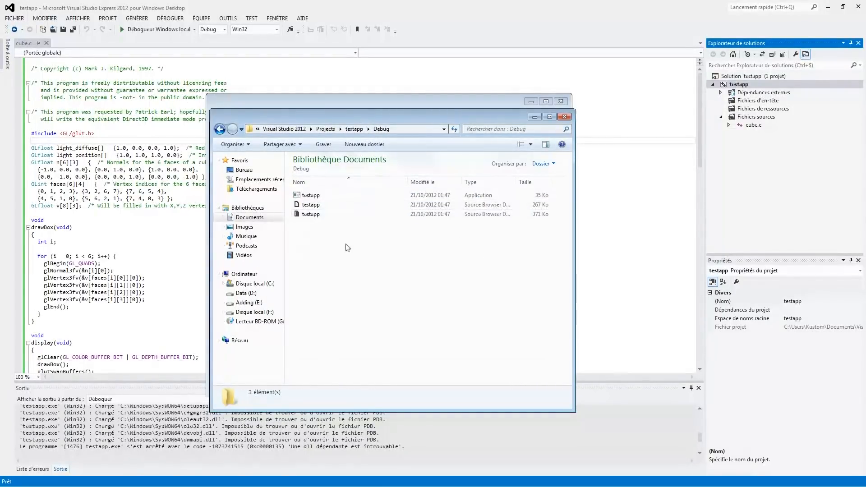
key(ctrl+v)
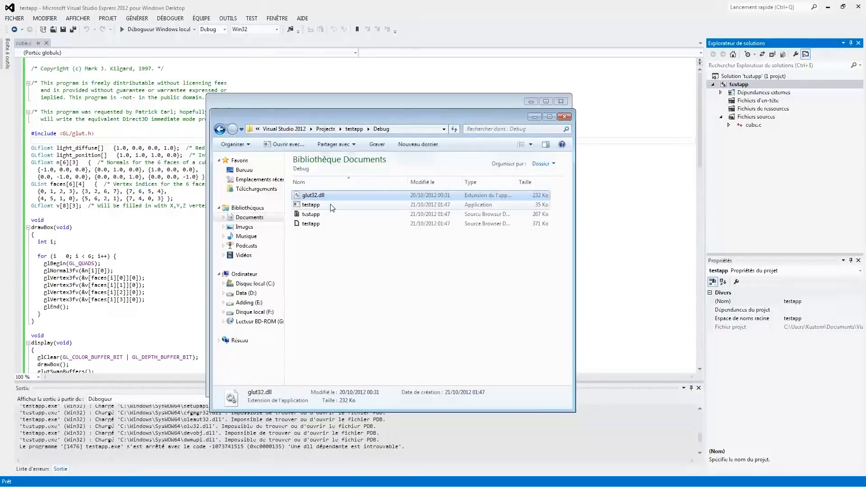
Launch the testapp application from the Debug folder and move its red 3D lighted cube window clear of the folder window
double_click(352, 205)
drag(45, 12, 336, 0)
click(343, 87)
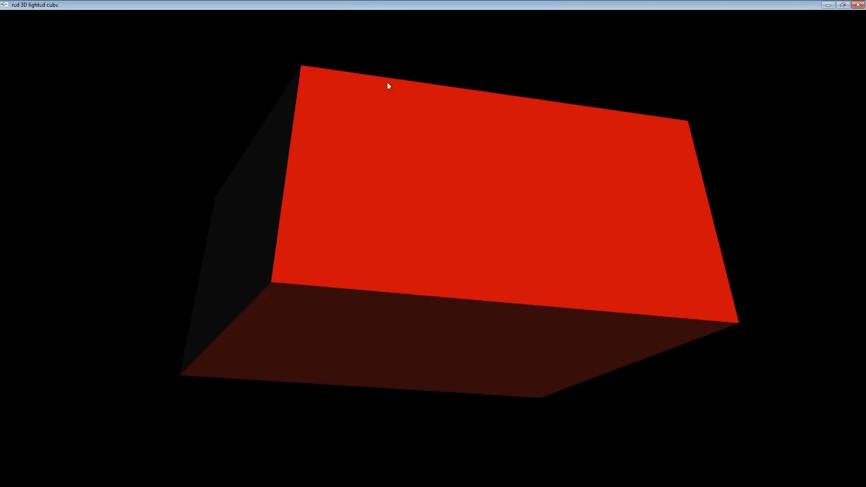
drag(553, 7, 493, 88)
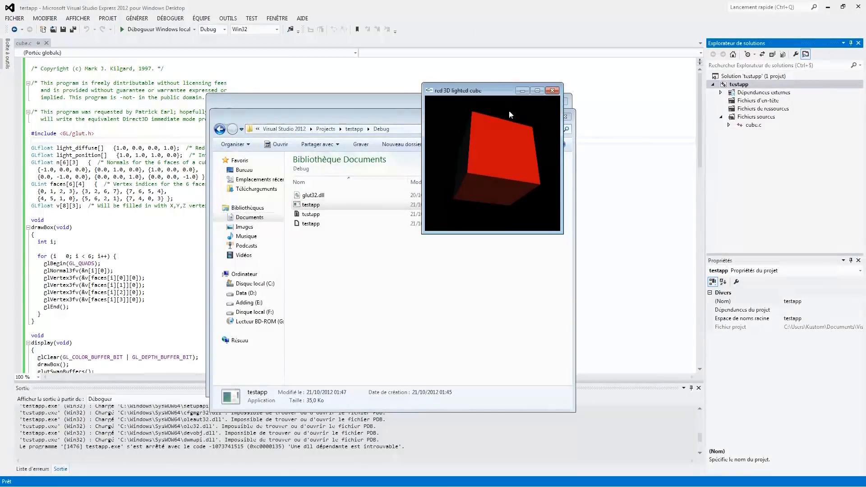
drag(488, 91, 657, 136)
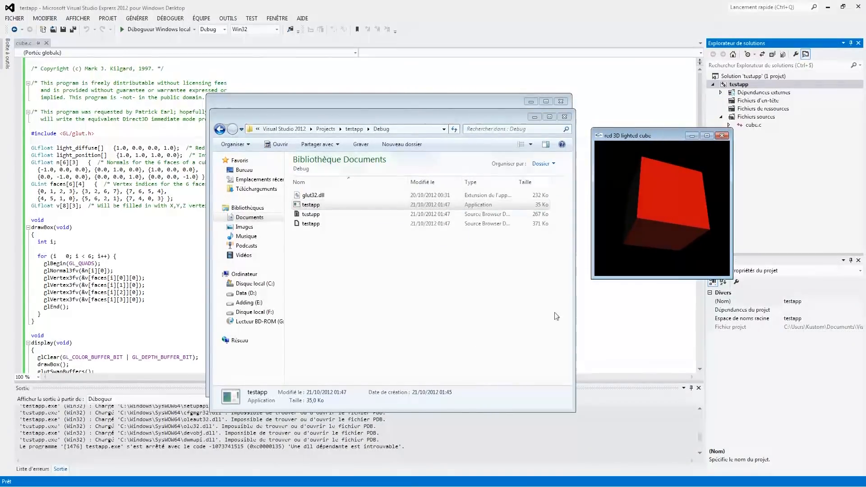